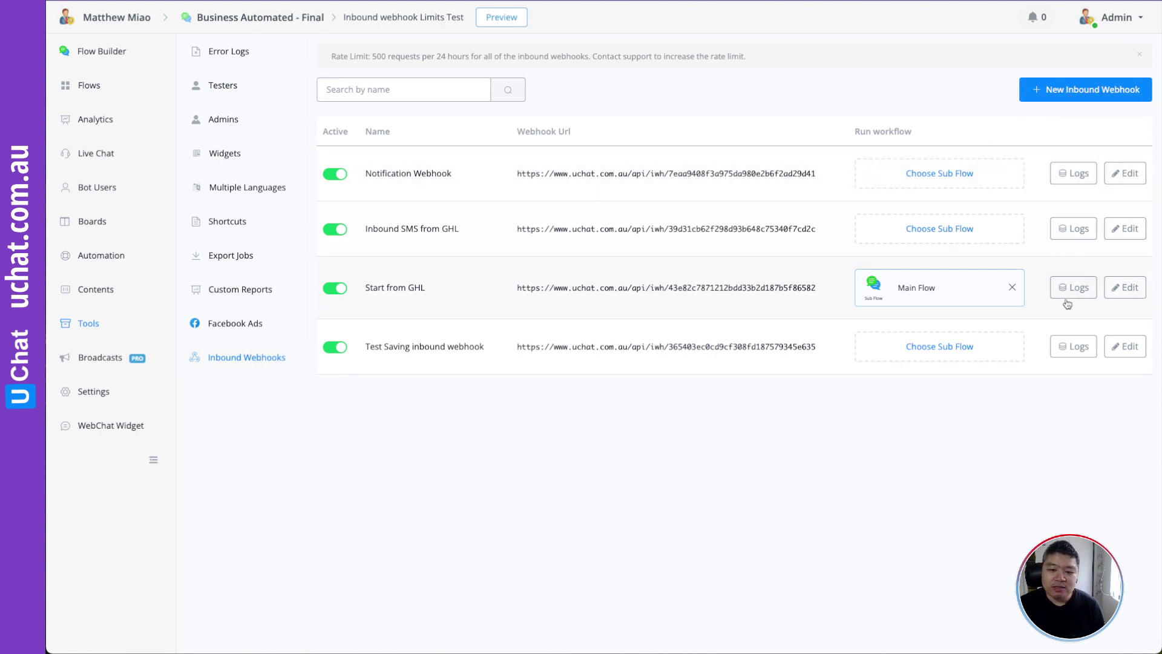
Review the settings of the Test Saving inbound webhook and the rate limit notice above the webhook list
{"action": "left_click", "coordinate": [1124, 346]}
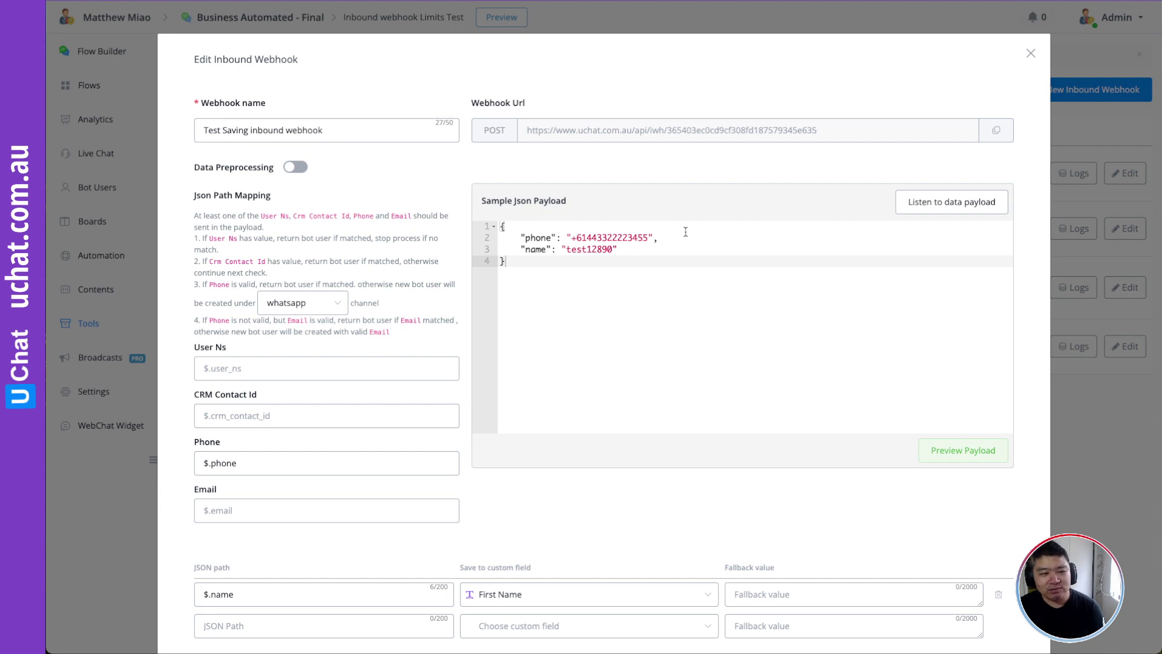
{"action": "left_click", "coordinate": [1030, 56]}
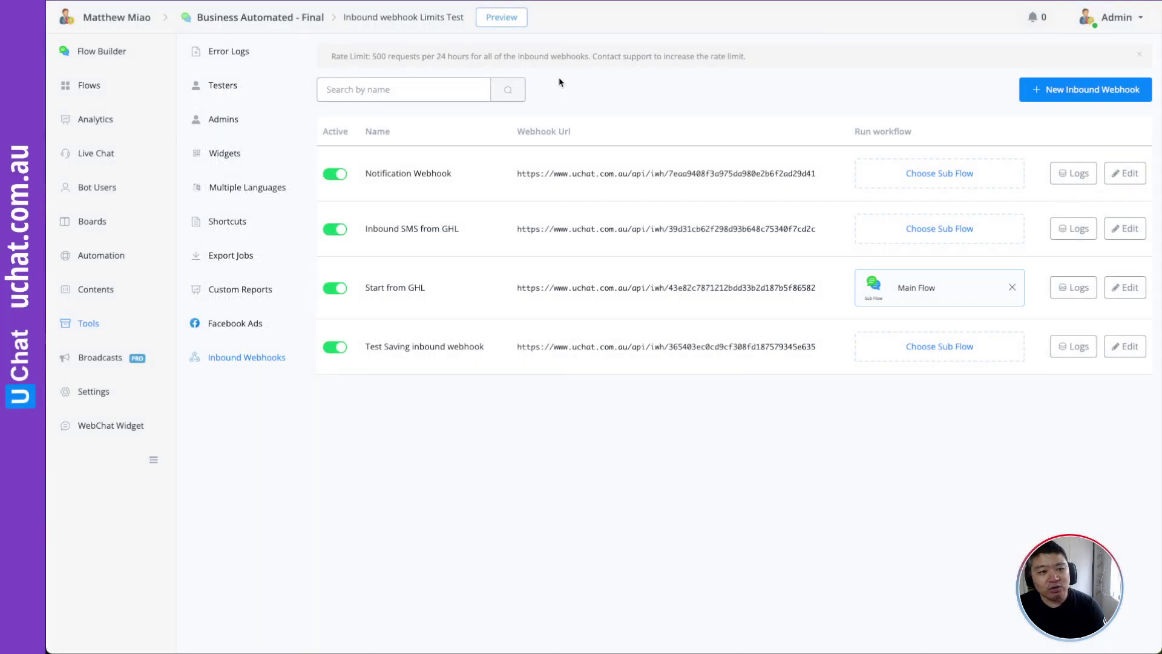
{"action": "left_click_drag", "start_coordinate": [332, 57], "coordinate": [425, 56]}
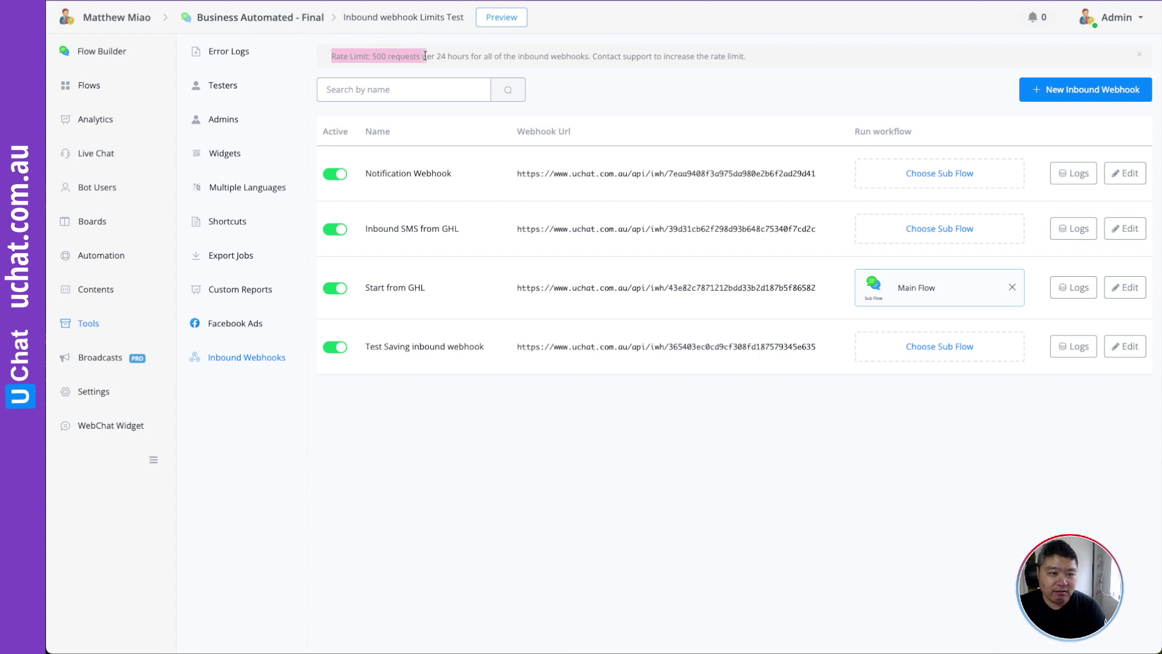
{"action": "left_click_drag", "start_coordinate": [426, 56], "coordinate": [465, 56]}
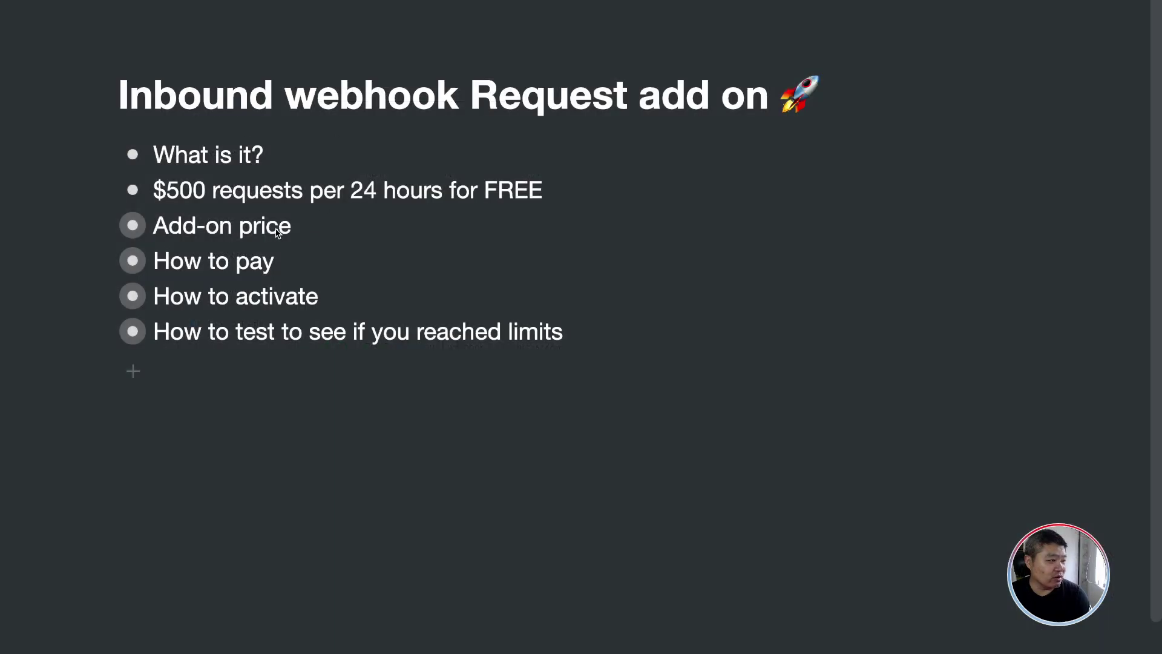
In the outline notes, examine the Add-on price tiers for 1000 and 2000 requests per day and open the How to pay section
{"action": "left_click", "coordinate": [131, 229]}
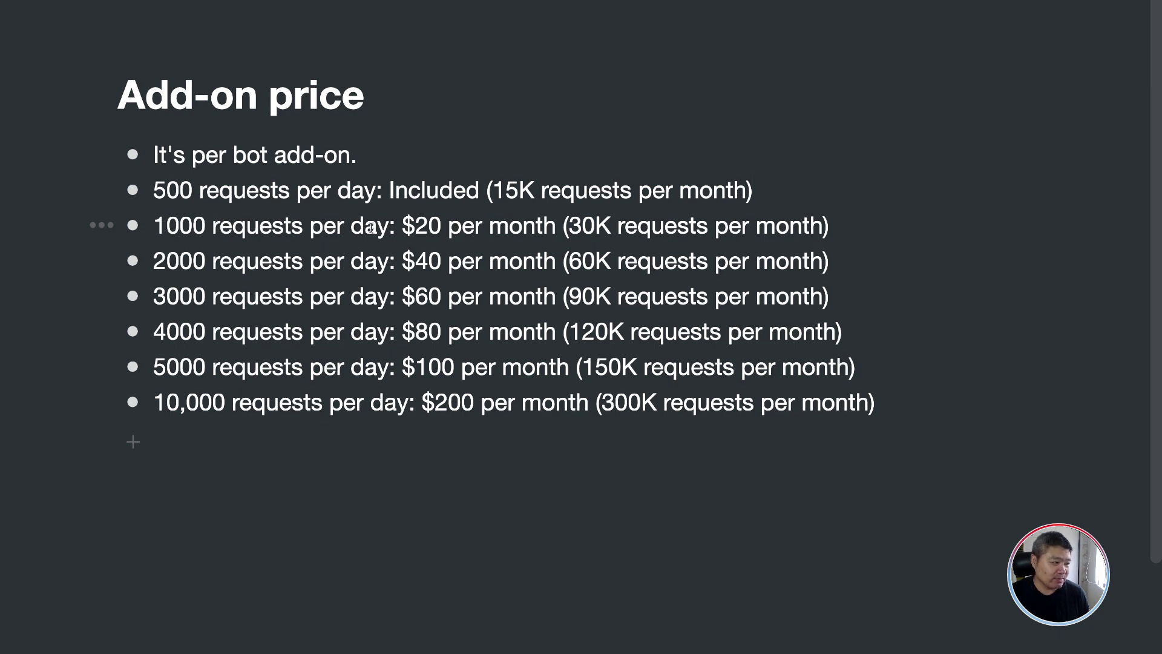
{"action": "left_click_drag", "start_coordinate": [388, 225], "coordinate": [154, 226]}
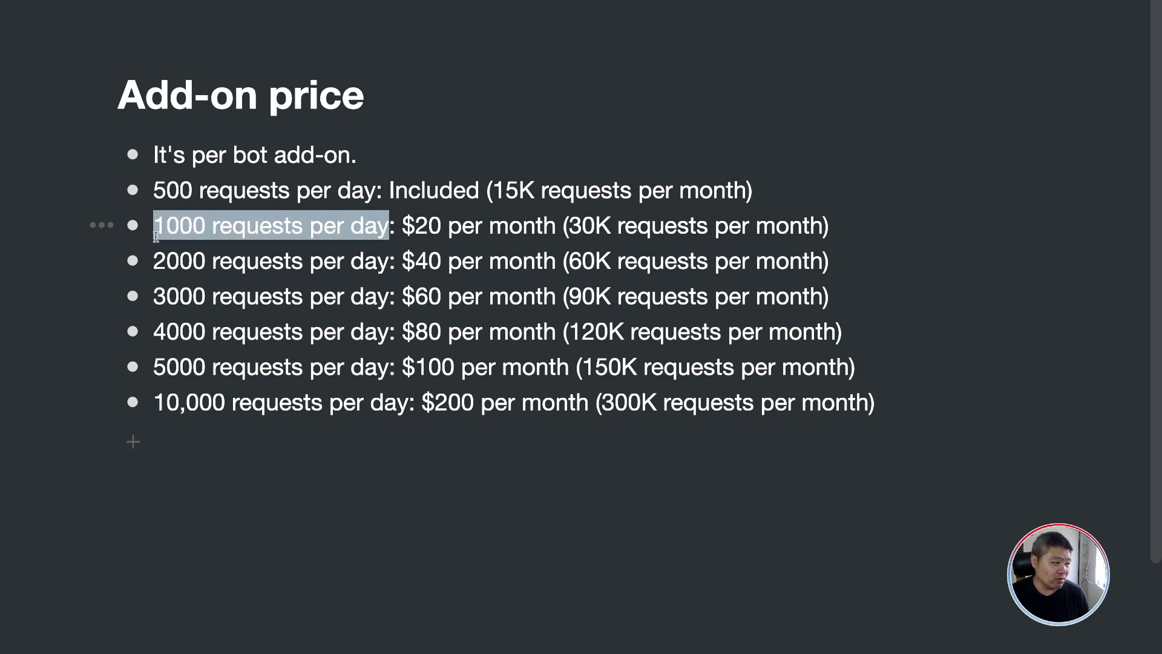
{"action": "left_click", "coordinate": [416, 225]}
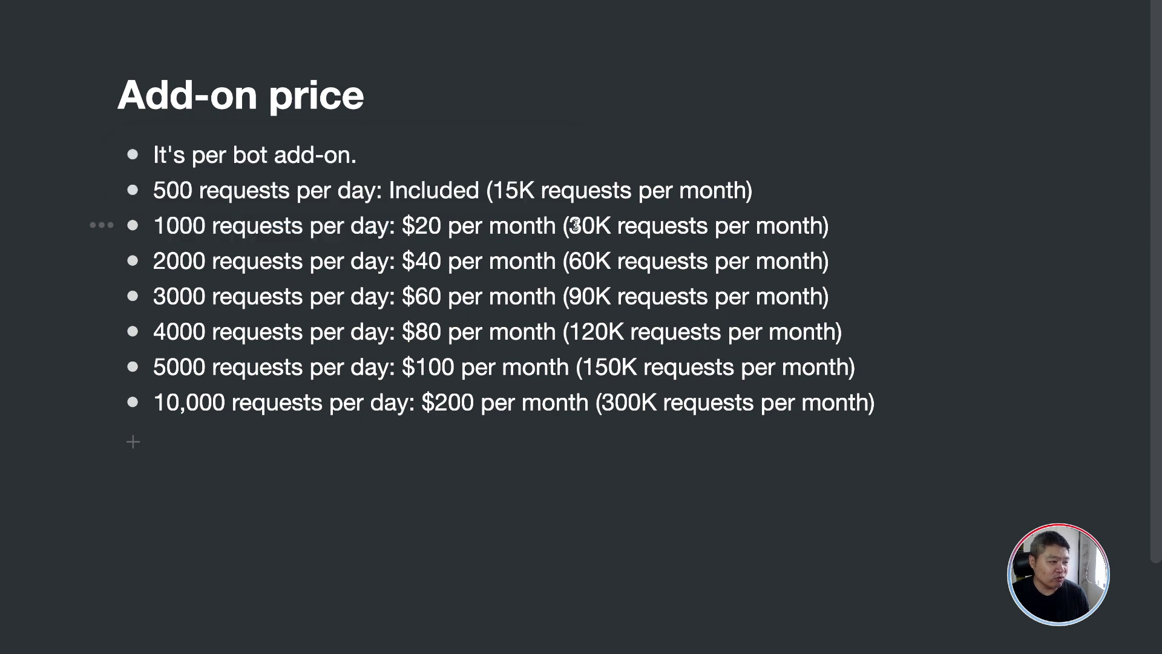
{"action": "left_click_drag", "start_coordinate": [570, 225], "coordinate": [610, 225]}
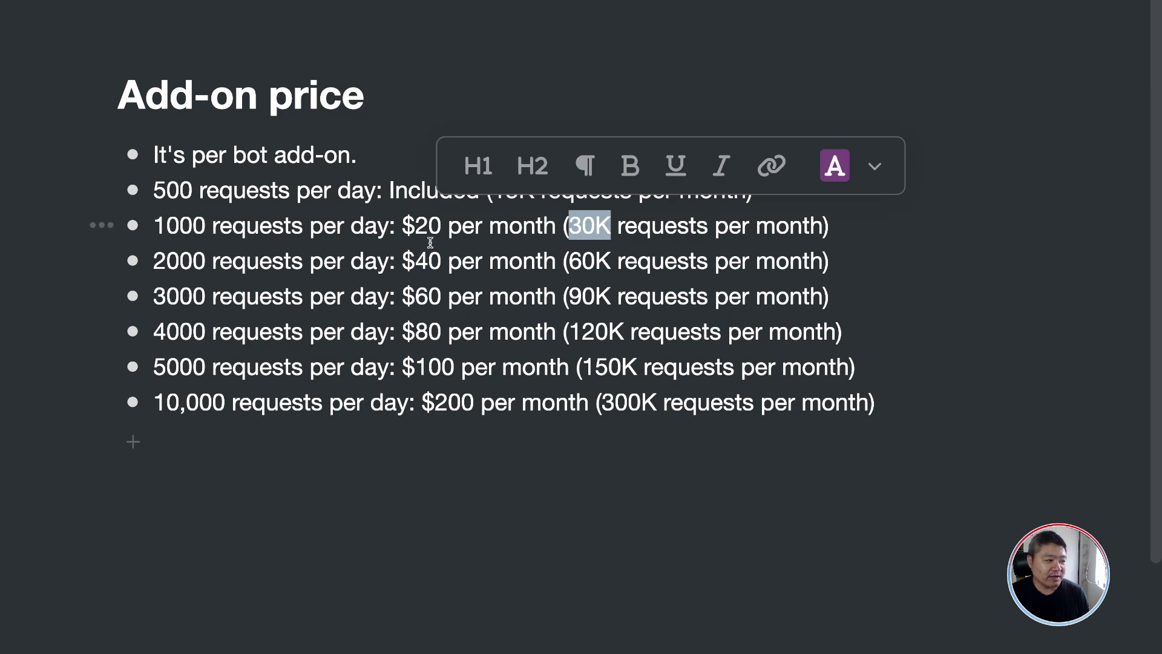
{"action": "left_click_drag", "start_coordinate": [417, 260], "coordinate": [442, 262]}
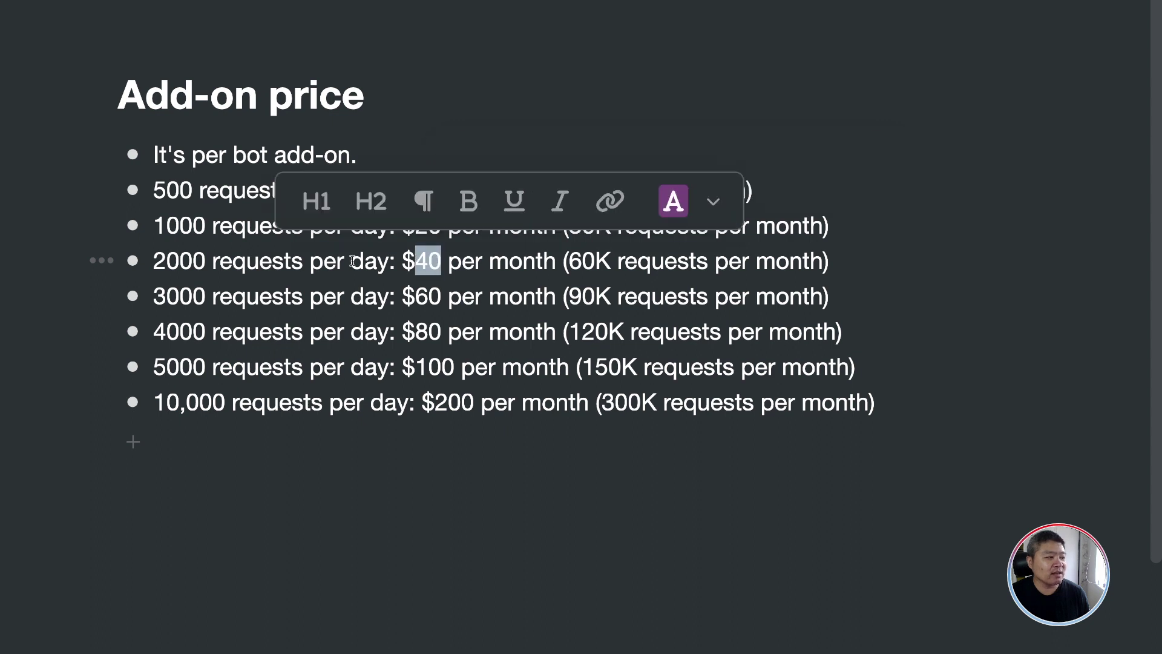
{"action": "left_click", "coordinate": [205, 259]}
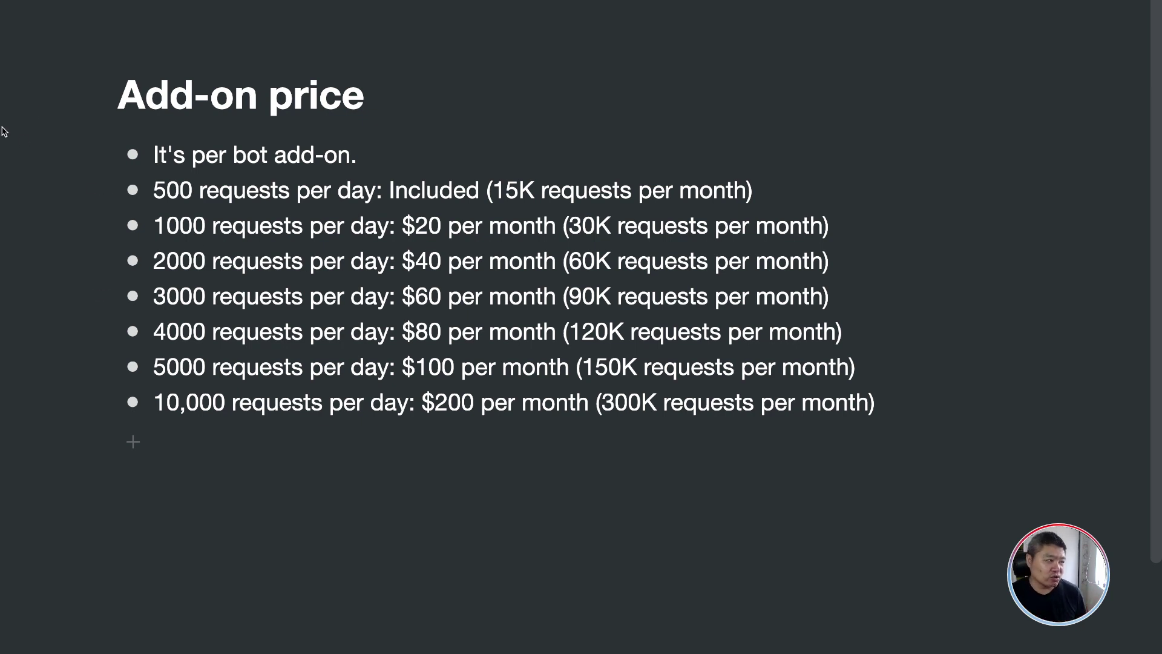
{"action": "key", "text": "super+bracketleft"}
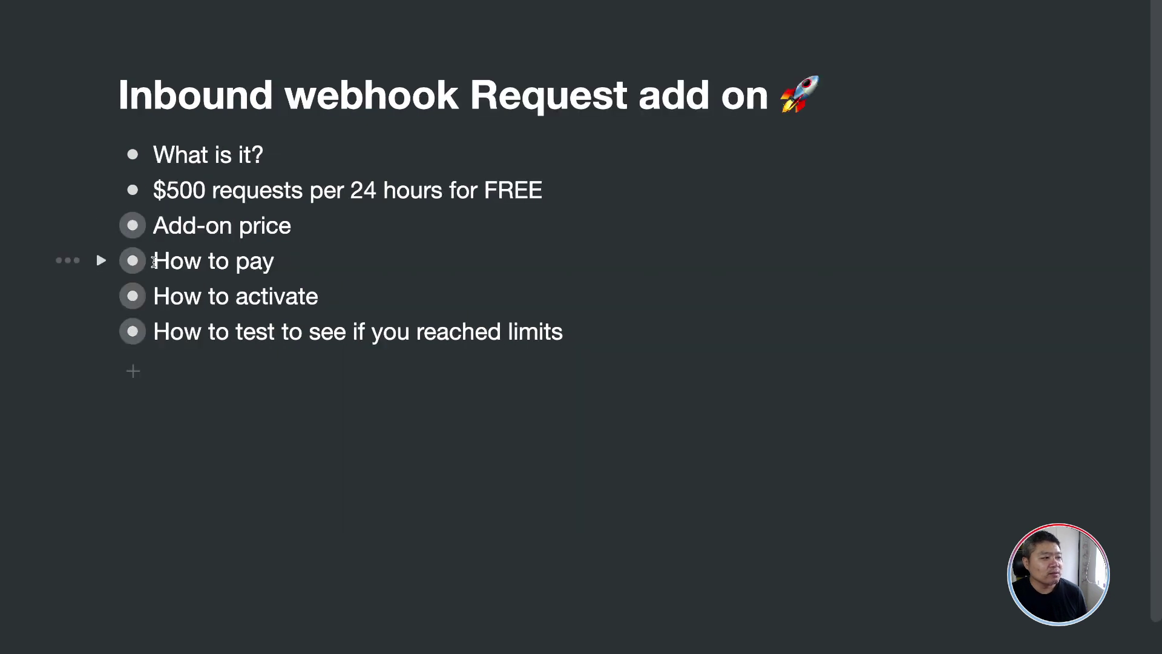
{"action": "left_click", "coordinate": [134, 265]}
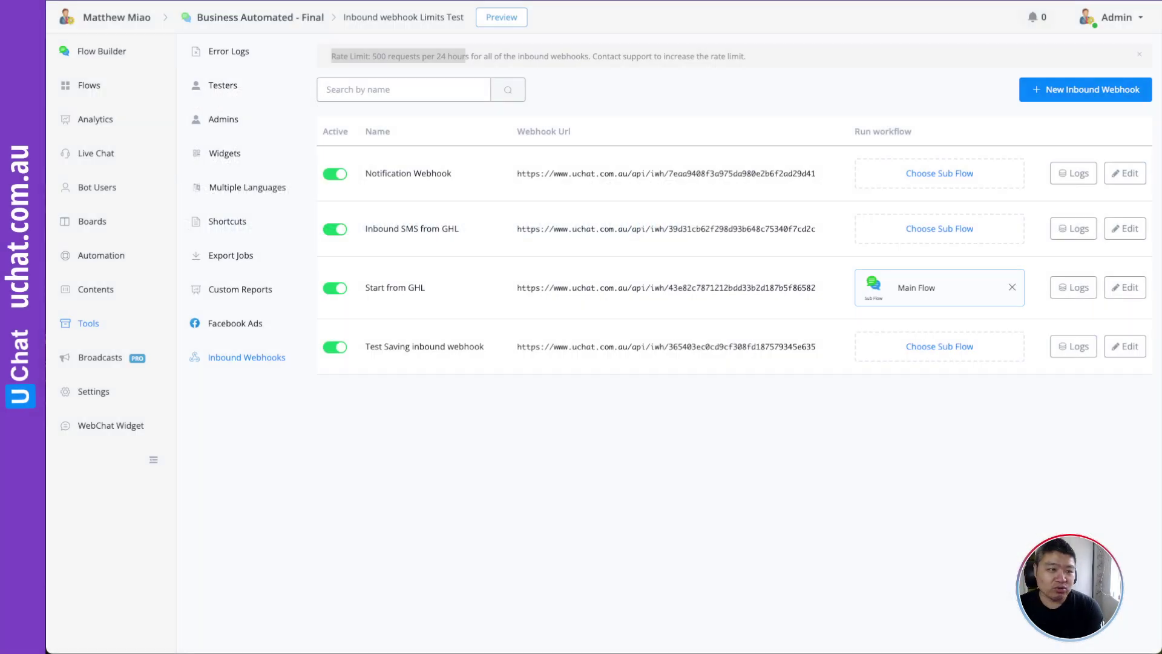
Switch to UChat, list all bots in the workspace and look up the Flow Ns of the Business Automated - Final bot
{"action": "left_click", "coordinate": [120, 19]}
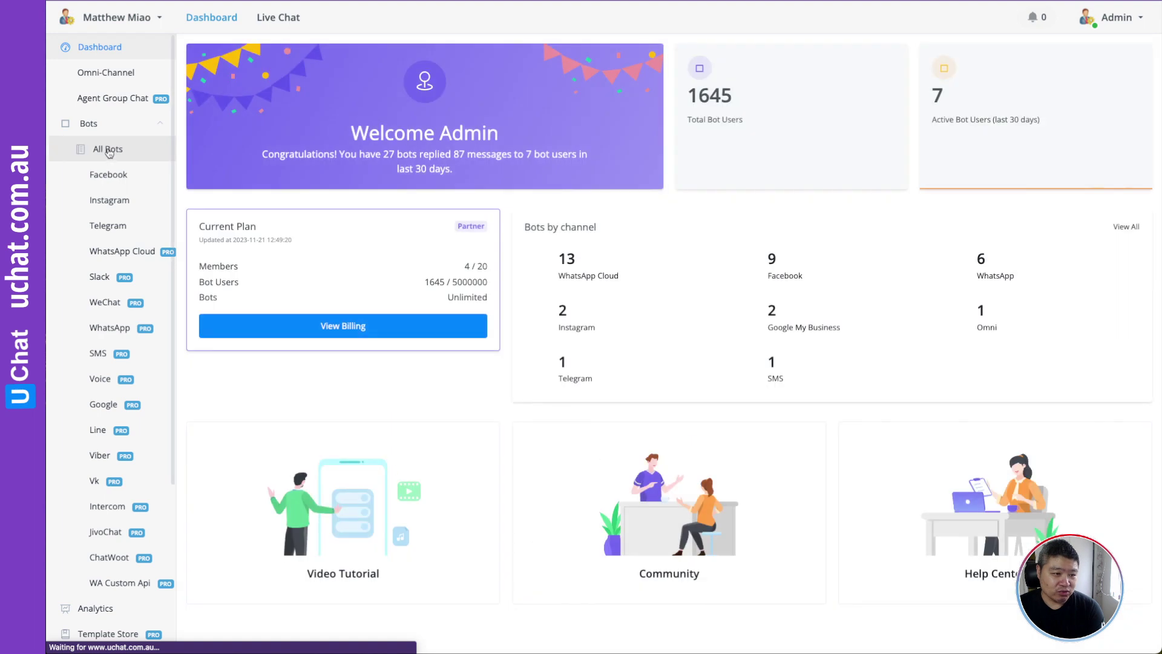
{"action": "left_click", "coordinate": [109, 151]}
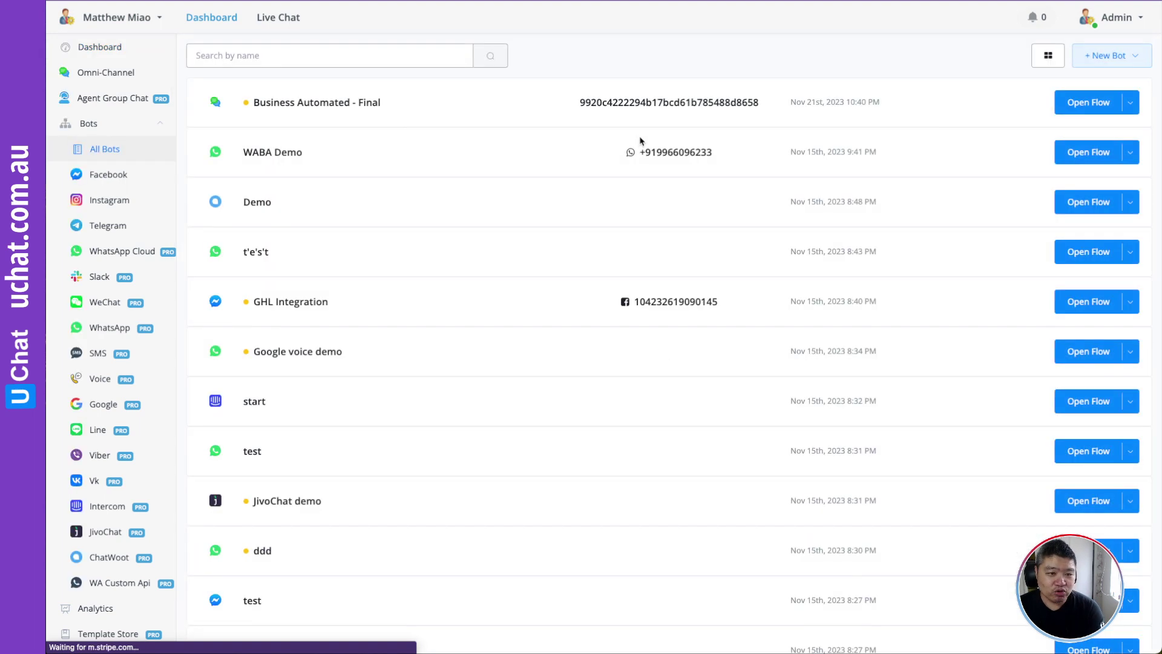
{"action": "left_click", "coordinate": [1129, 108]}
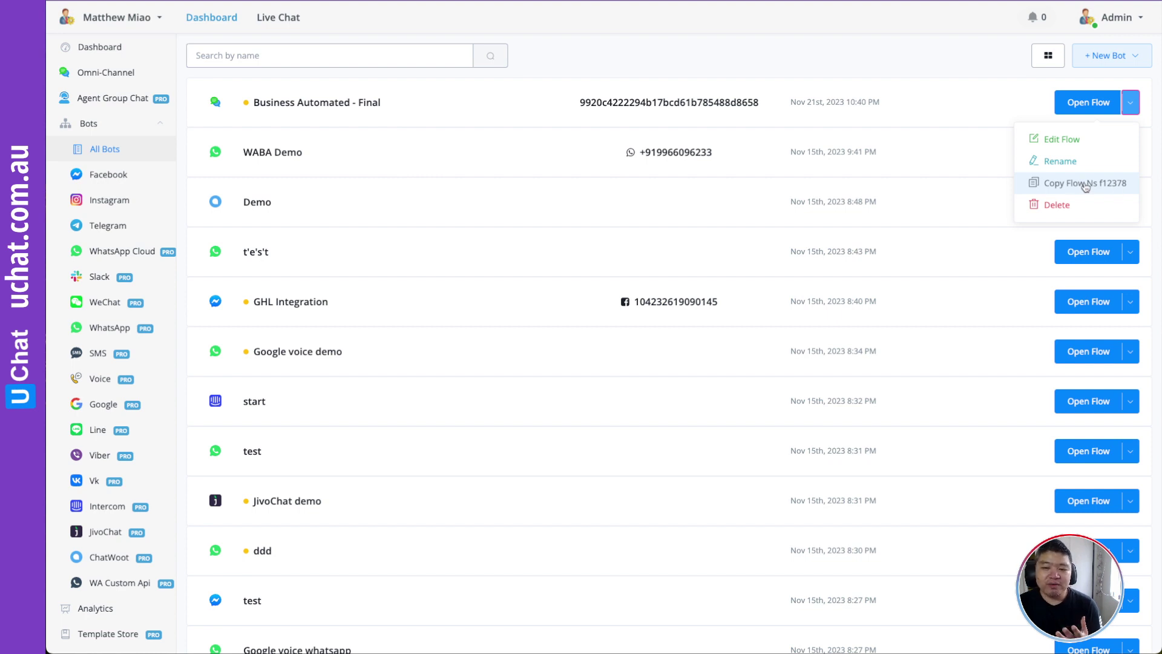
{"action": "left_click", "coordinate": [962, 73]}
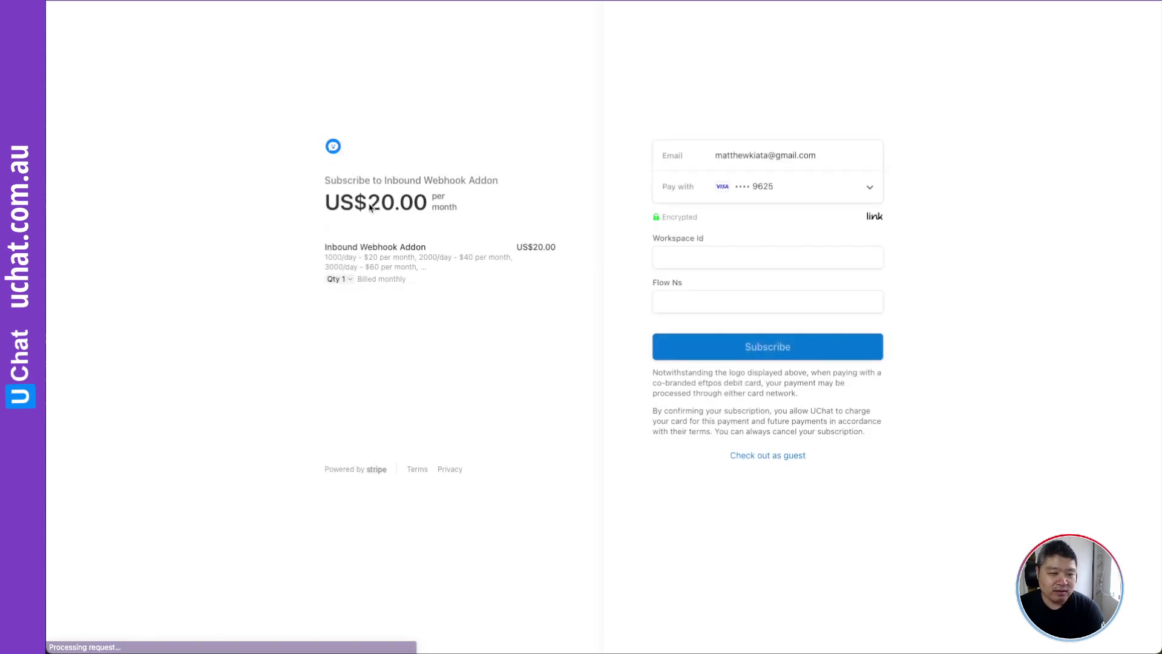
Check the Workspace Id and Flow Ns fields on the Stripe checkout page and look up the Workspace Id in the workspace settings
{"action": "left_click", "coordinate": [693, 255]}
{"action": "left_click", "coordinate": [677, 302]}
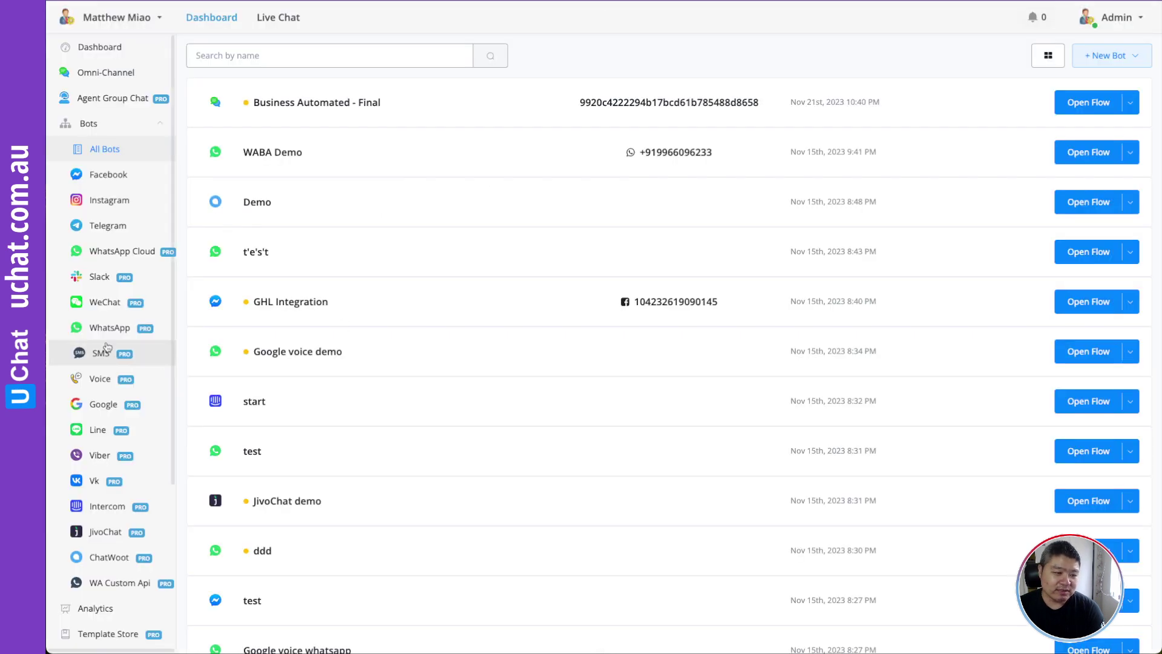
{"action": "scroll", "coordinate": [108, 348], "scroll_direction": "down", "scroll_amount": 3}
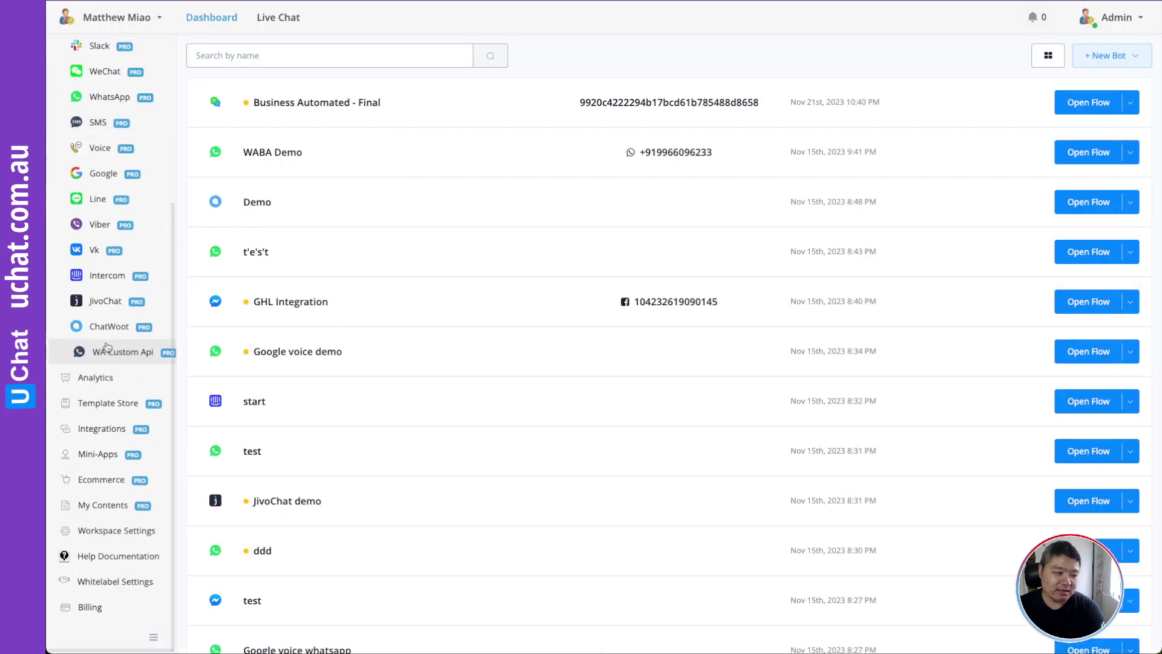
{"action": "left_click", "coordinate": [121, 532]}
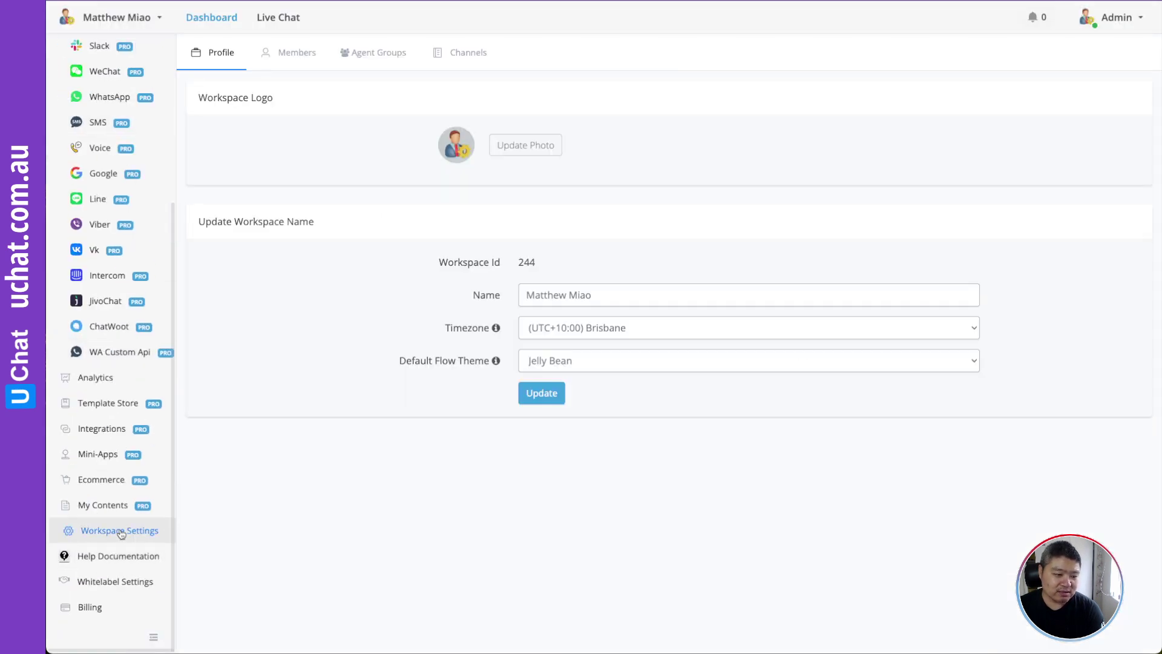
{"action": "double_click", "coordinate": [528, 261]}
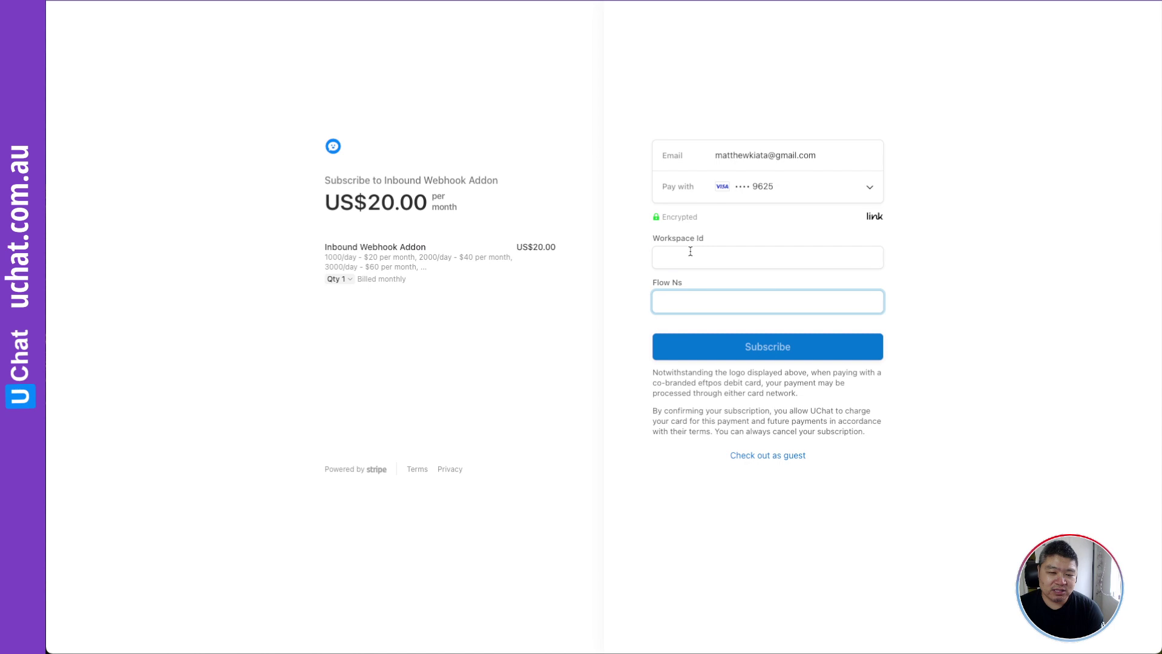
Return to the Stripe checkout page, check the two ID fields and update the Inbound Webhook Addon quantity to 2
{"action": "left_click", "coordinate": [690, 255]}
{"action": "left_click", "coordinate": [676, 294]}
{"action": "left_click", "coordinate": [337, 279]}
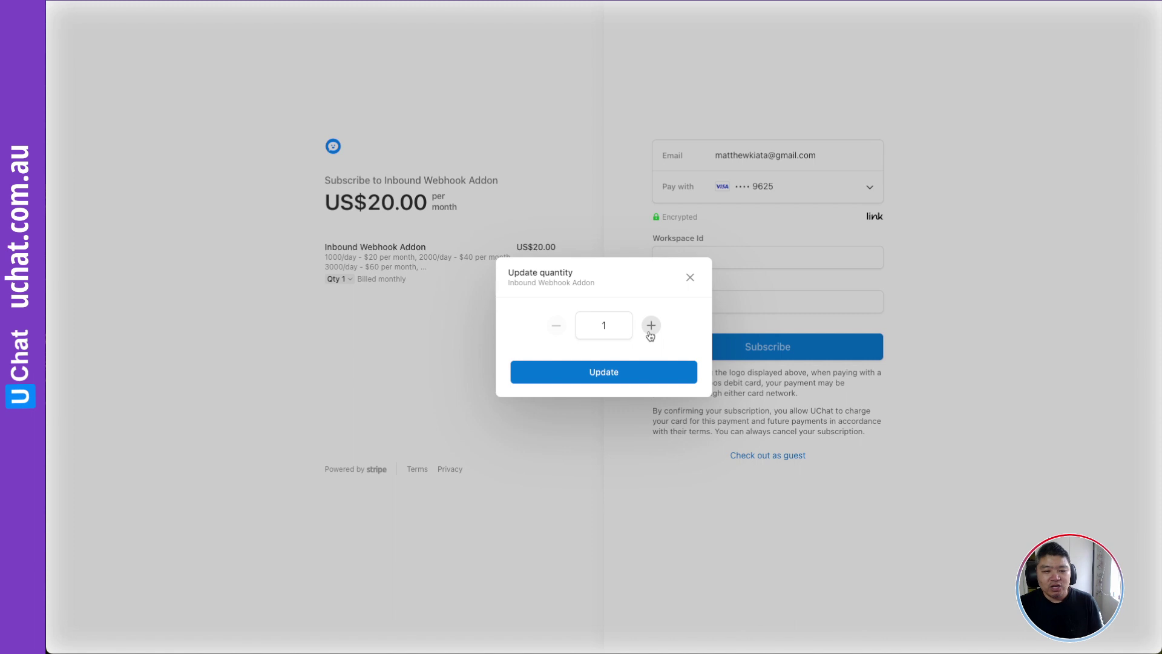
{"action": "left_click", "coordinate": [651, 330]}
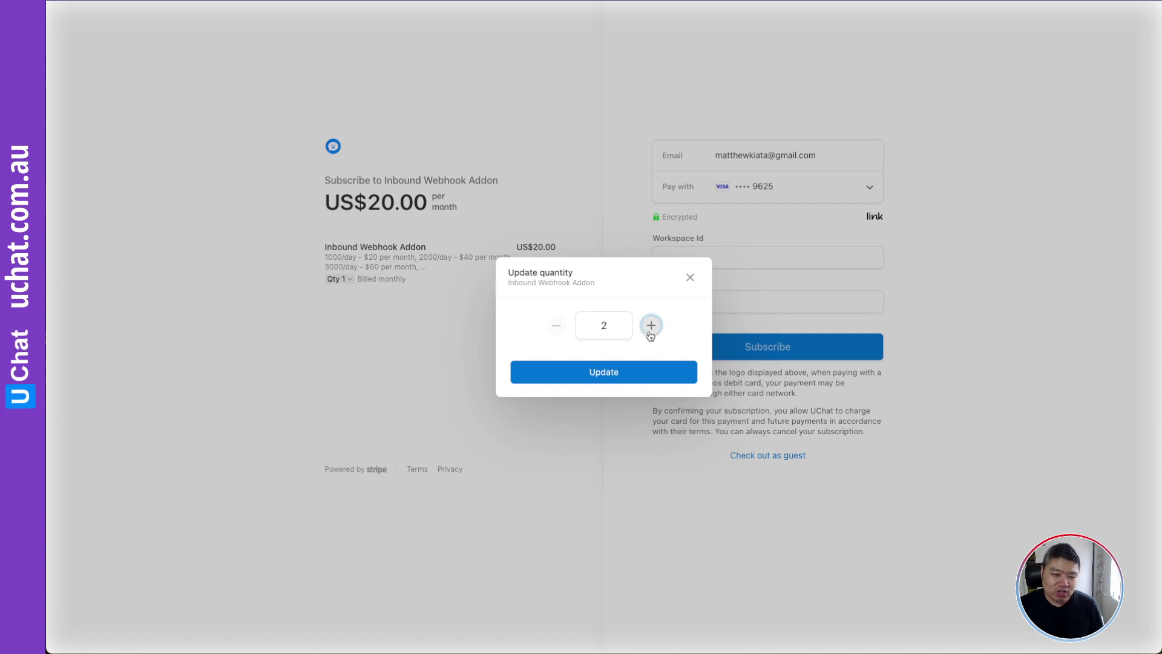
{"action": "left_click", "coordinate": [601, 373]}
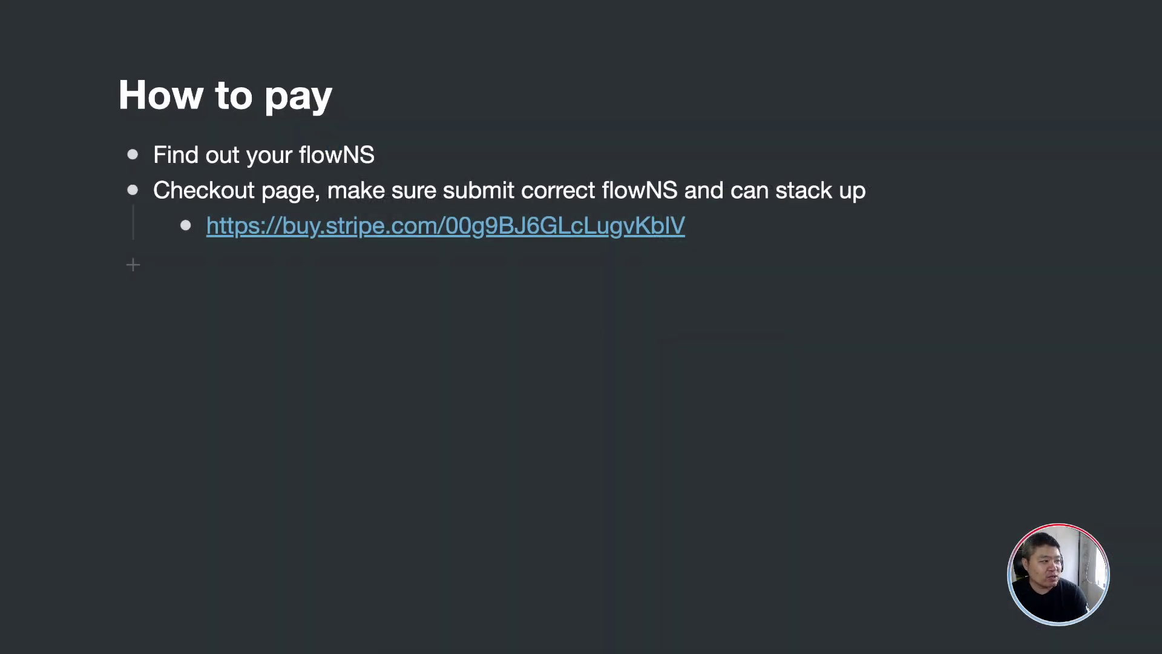
Open the How to activate section of the outline notes and review the payment receipt, flowNS and activation time requirements
{"action": "key", "text": "super+bracketleft"}
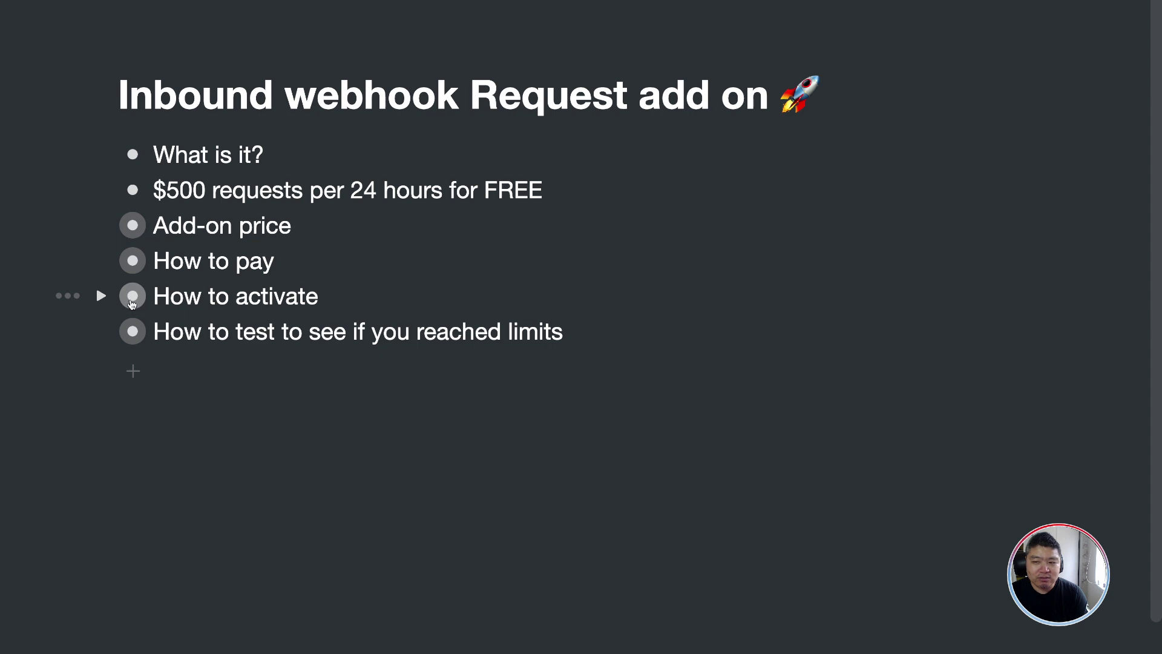
{"action": "left_click", "coordinate": [132, 297]}
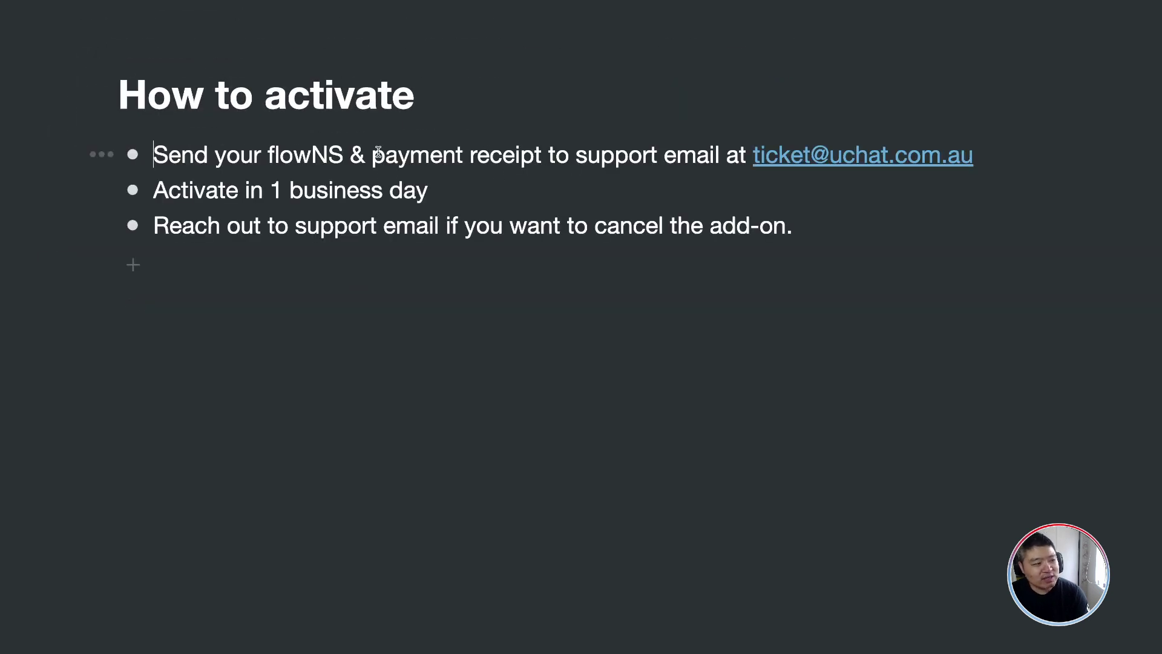
{"action": "left_click_drag", "start_coordinate": [372, 155], "coordinate": [540, 158]}
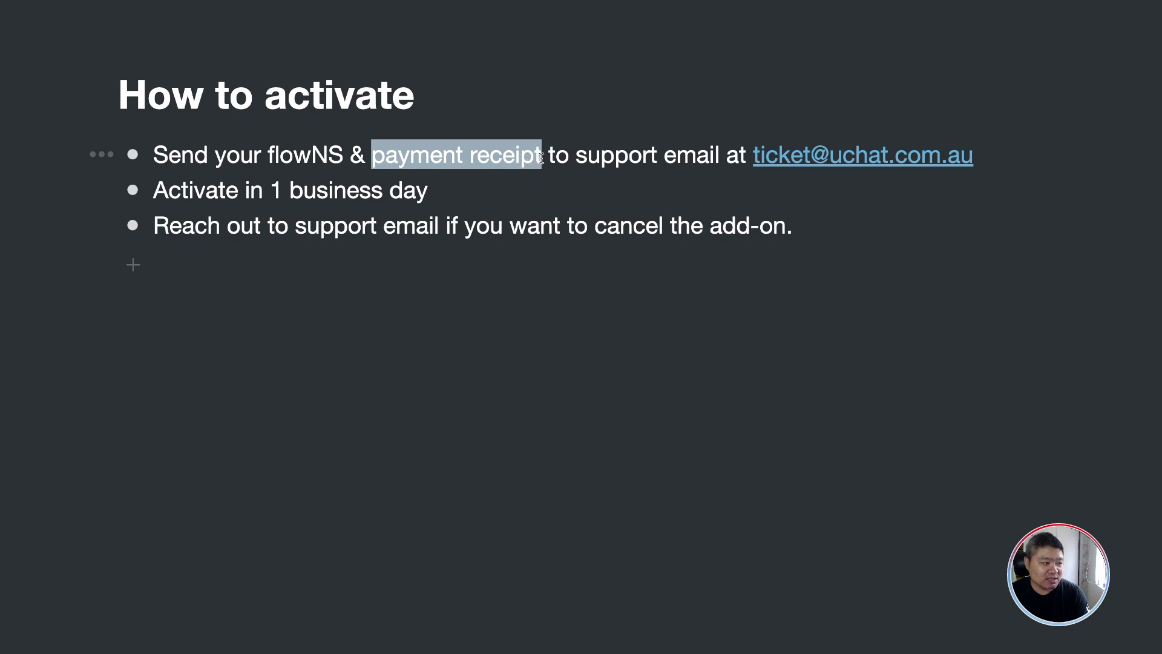
{"action": "left_click", "coordinate": [267, 153]}
{"action": "left_click_drag", "start_coordinate": [267, 154], "coordinate": [343, 154]}
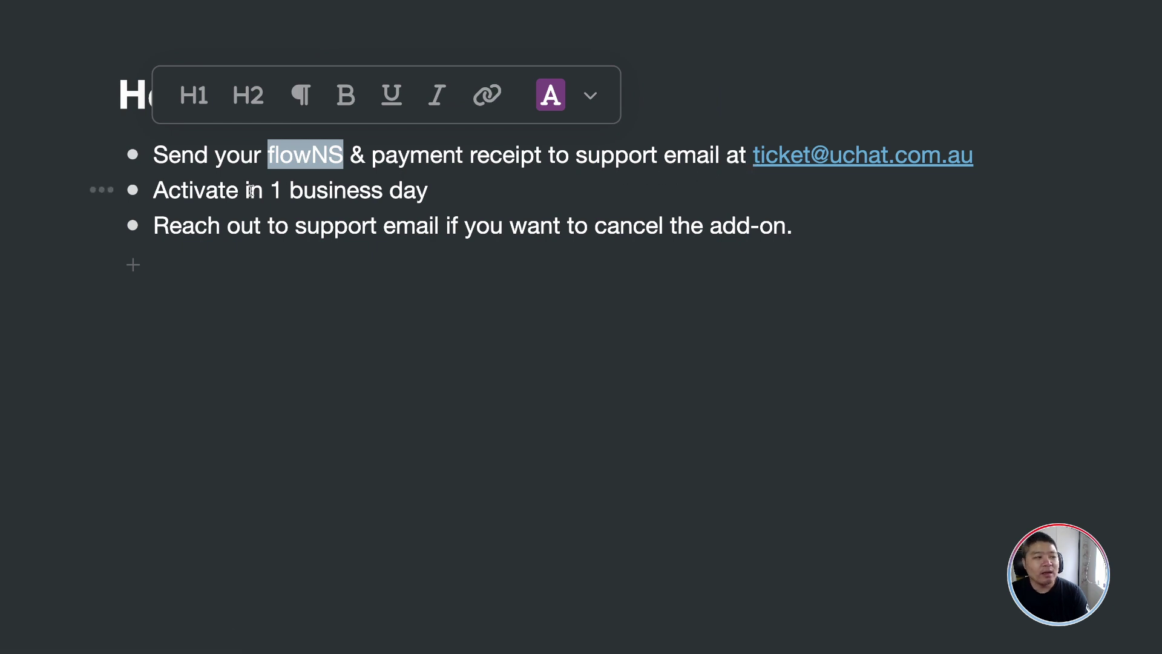
{"action": "left_click", "coordinate": [356, 190]}
{"action": "double_click", "coordinate": [276, 190]}
{"action": "left_click_drag", "start_coordinate": [288, 189], "coordinate": [431, 189]}
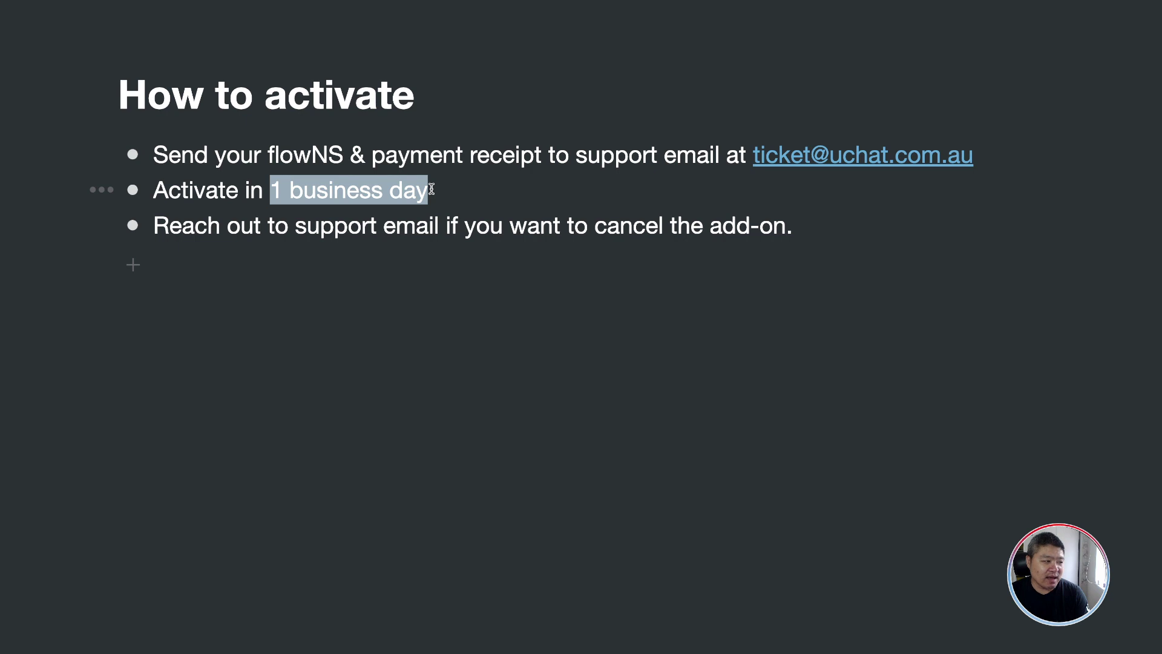
{"action": "left_click", "coordinate": [438, 227]}
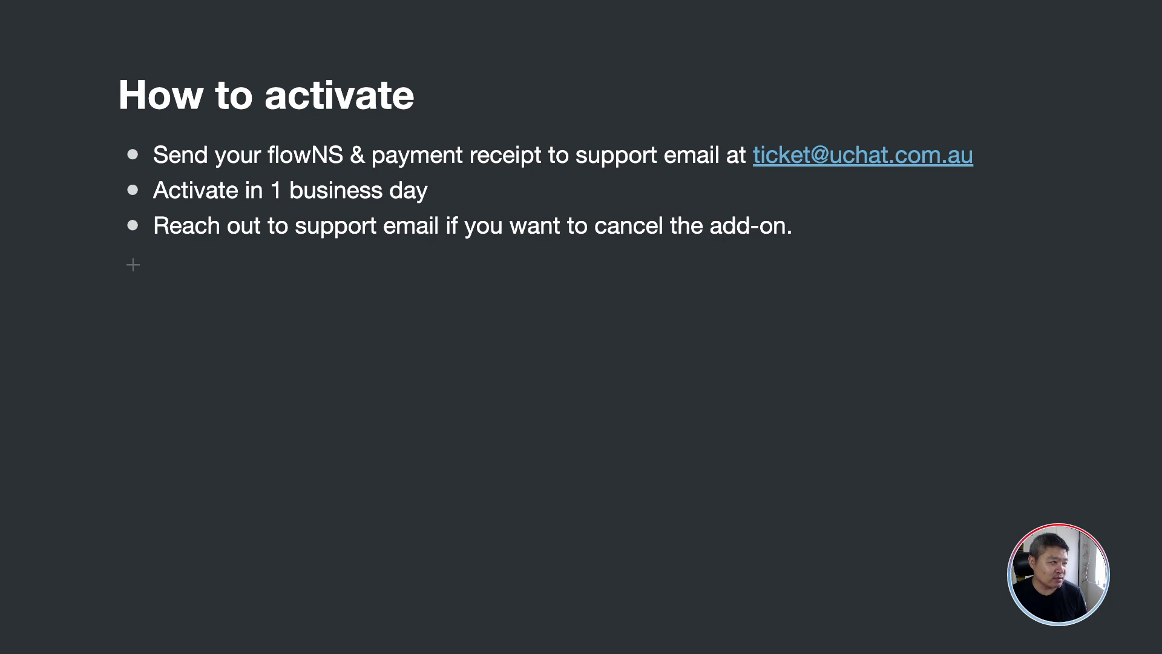
{"action": "key", "text": "super+bracketleft"}
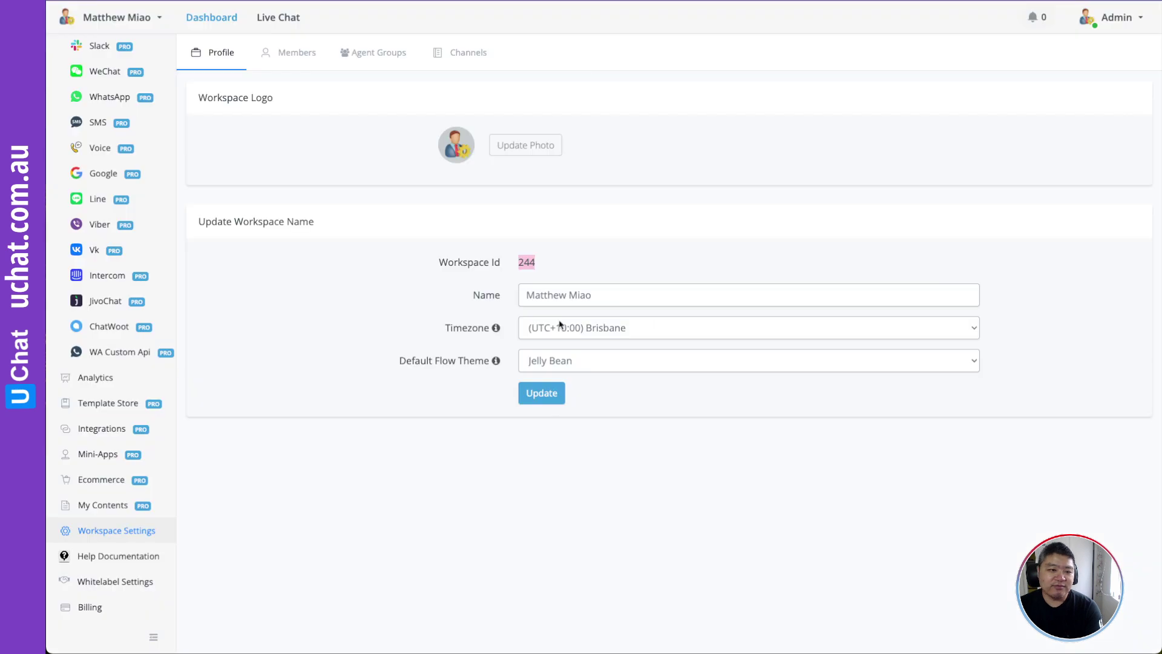
Switch back to UChat, open the Omni-Channel bot and display its list of inbound webhooks
{"action": "scroll", "coordinate": [93, 254], "scroll_direction": "up", "scroll_amount": 4}
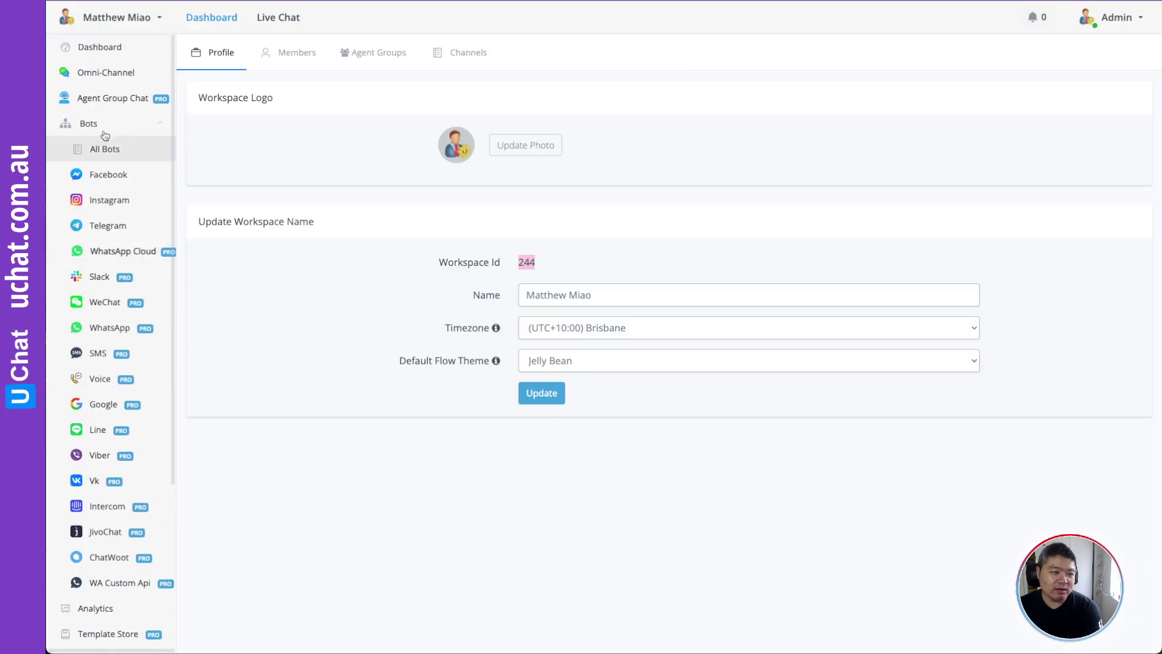
{"action": "left_click", "coordinate": [97, 71]}
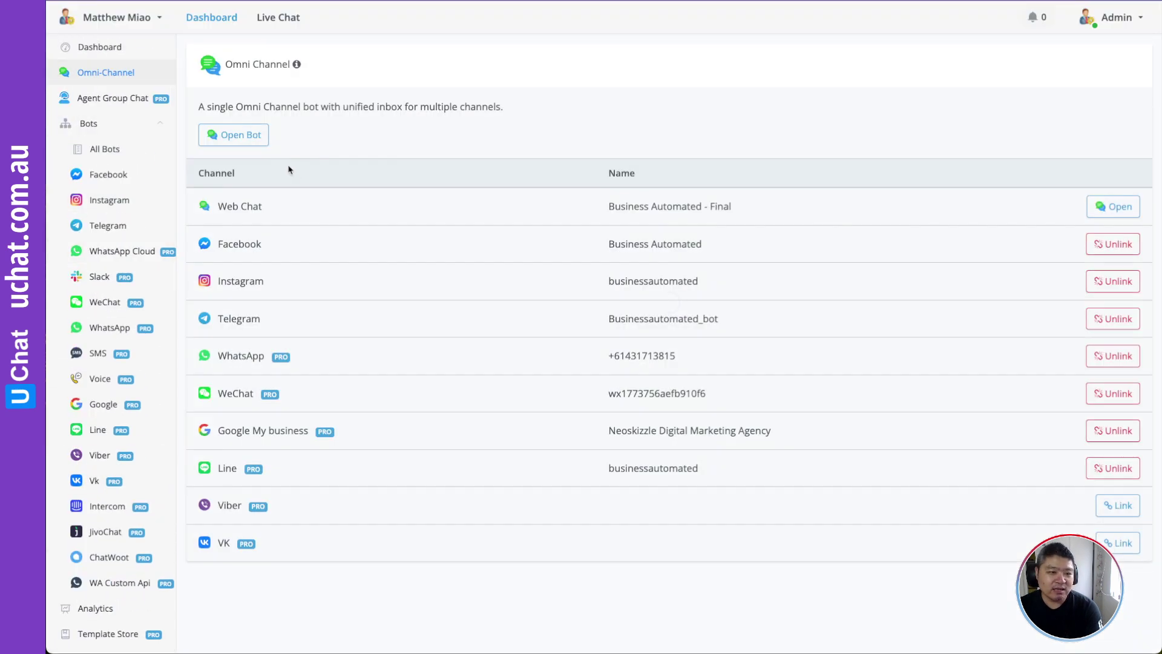
{"action": "left_click", "coordinate": [240, 135]}
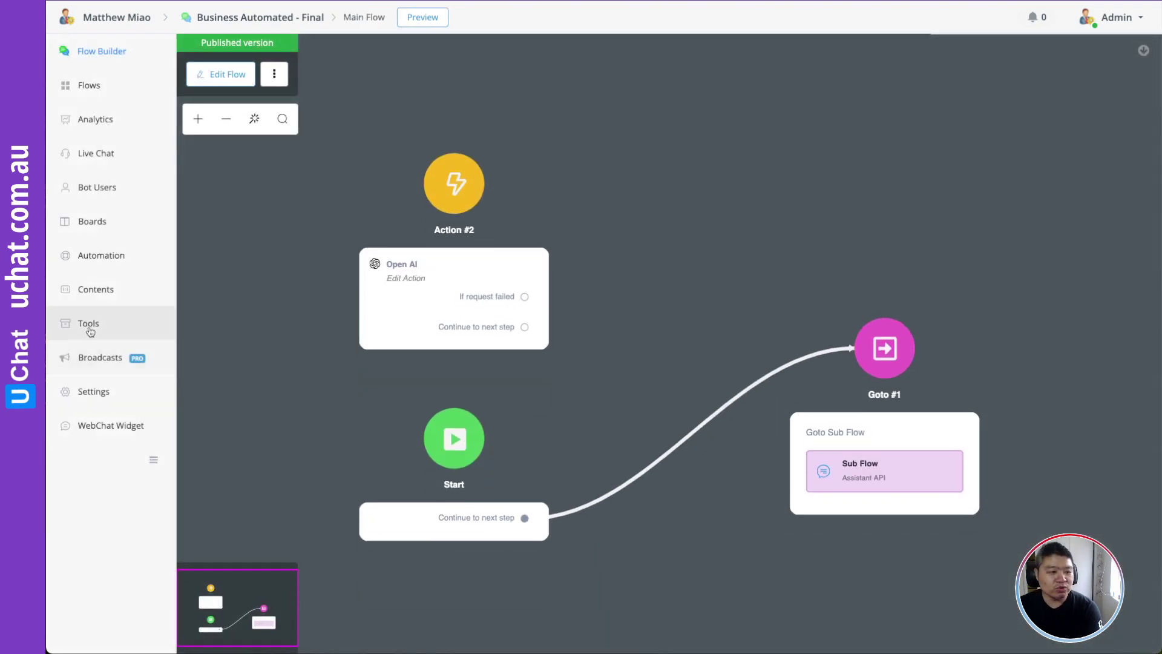
{"action": "left_click", "coordinate": [88, 323]}
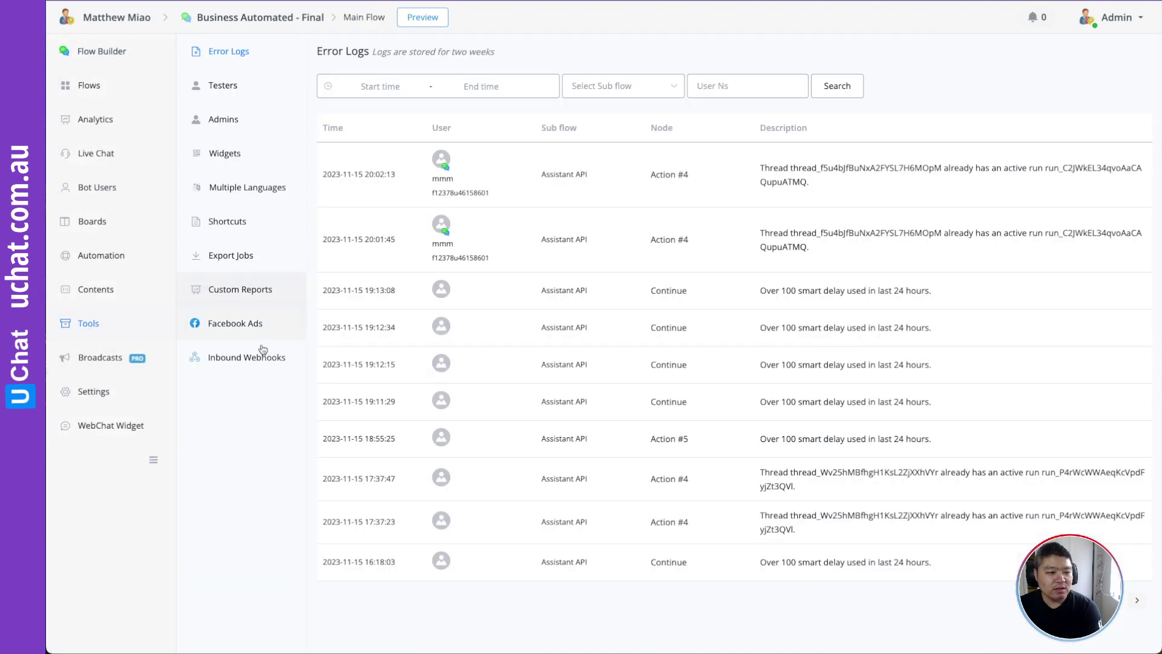
{"action": "left_click", "coordinate": [246, 357]}
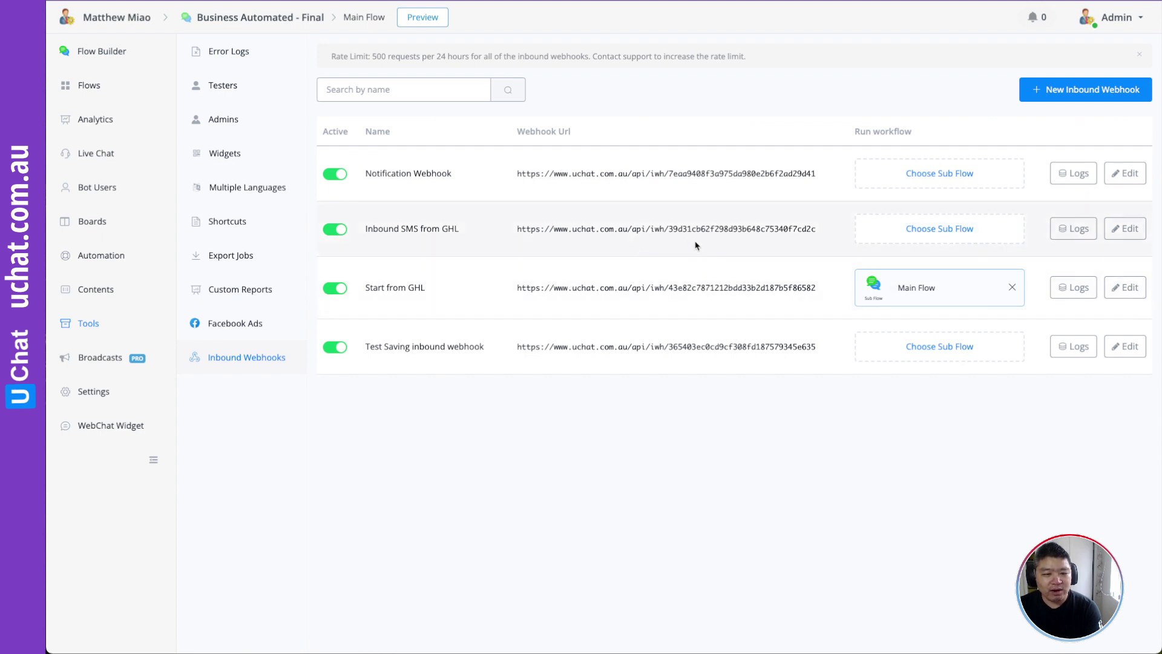
Copy a webhook URL from the inbound webhooks list and open the Inbound webhook Limits Test sub flow for editing
{"action": "left_click", "coordinate": [705, 288]}
{"action": "left_click", "coordinate": [99, 90]}
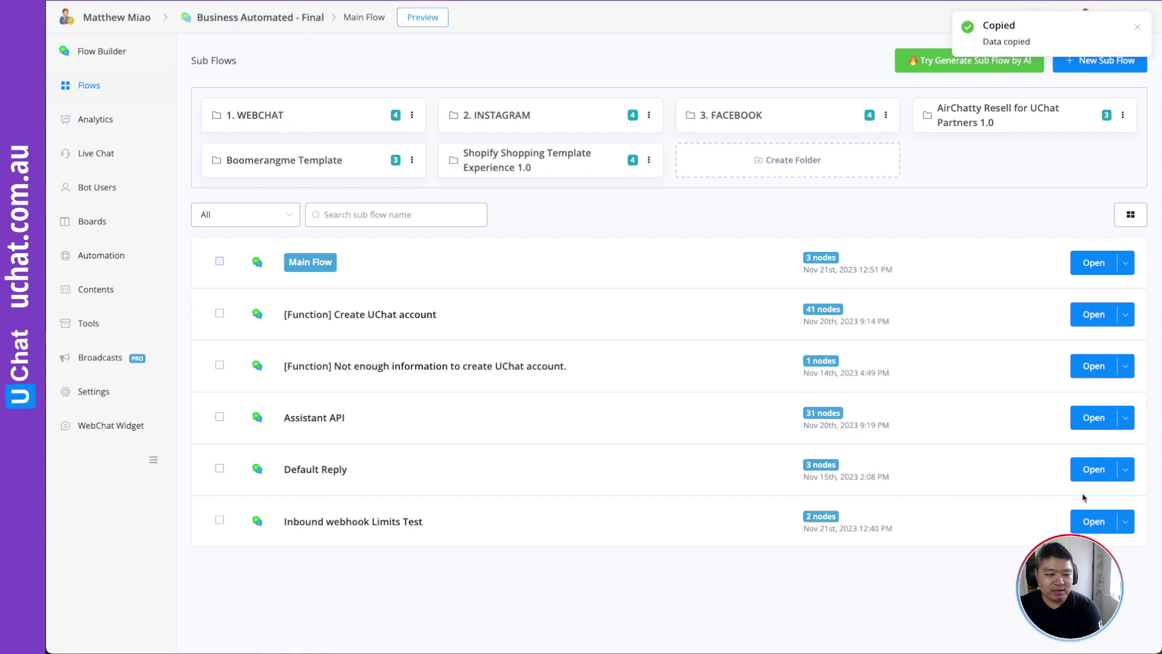
{"action": "left_click", "coordinate": [1093, 521]}
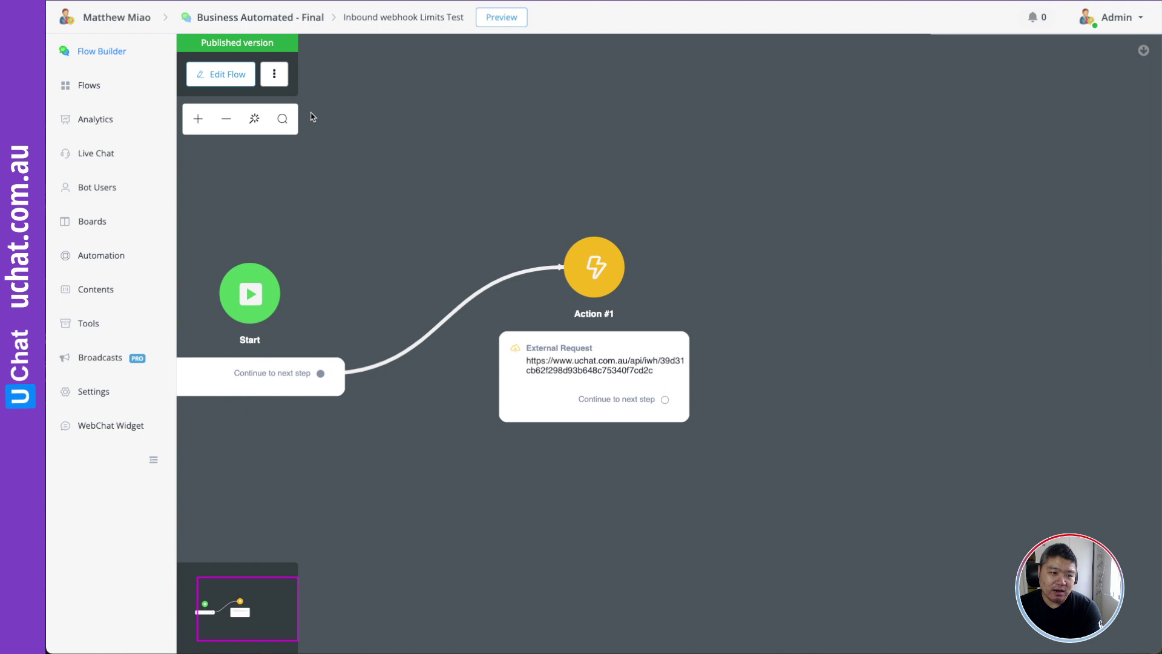
{"action": "left_click", "coordinate": [229, 76]}
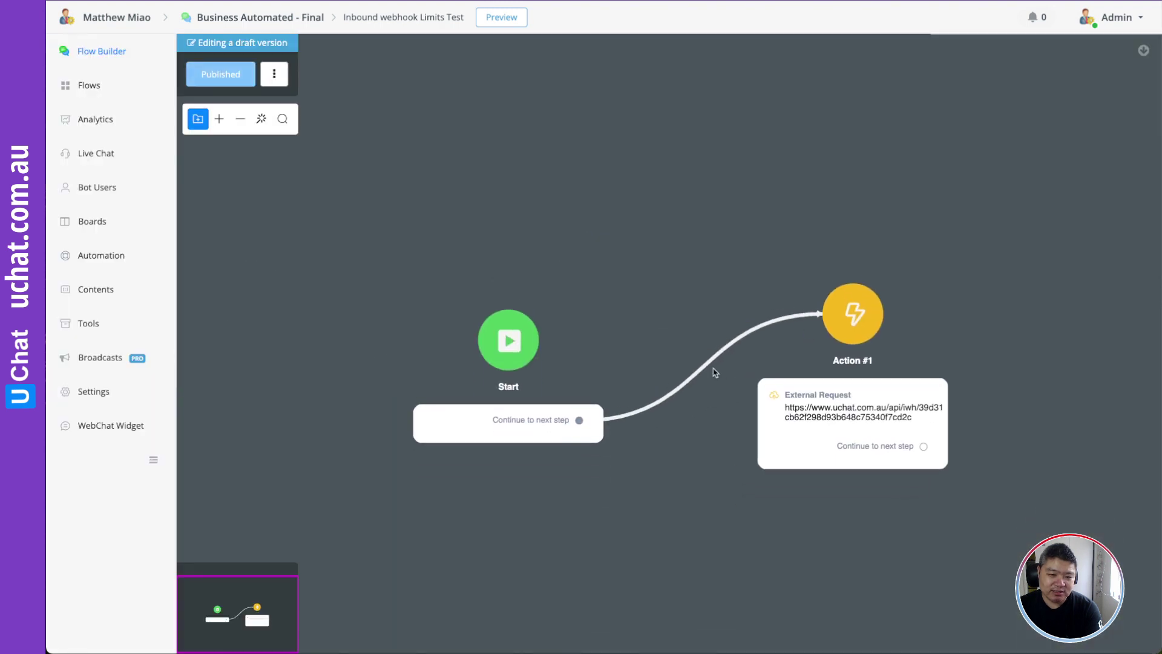
Open the External Request in Action #1 and run a test of its POST request to the inbound webhook URL
{"action": "left_click_drag", "start_coordinate": [669, 256], "coordinate": [492, 207]}
{"action": "left_click", "coordinate": [673, 383]}
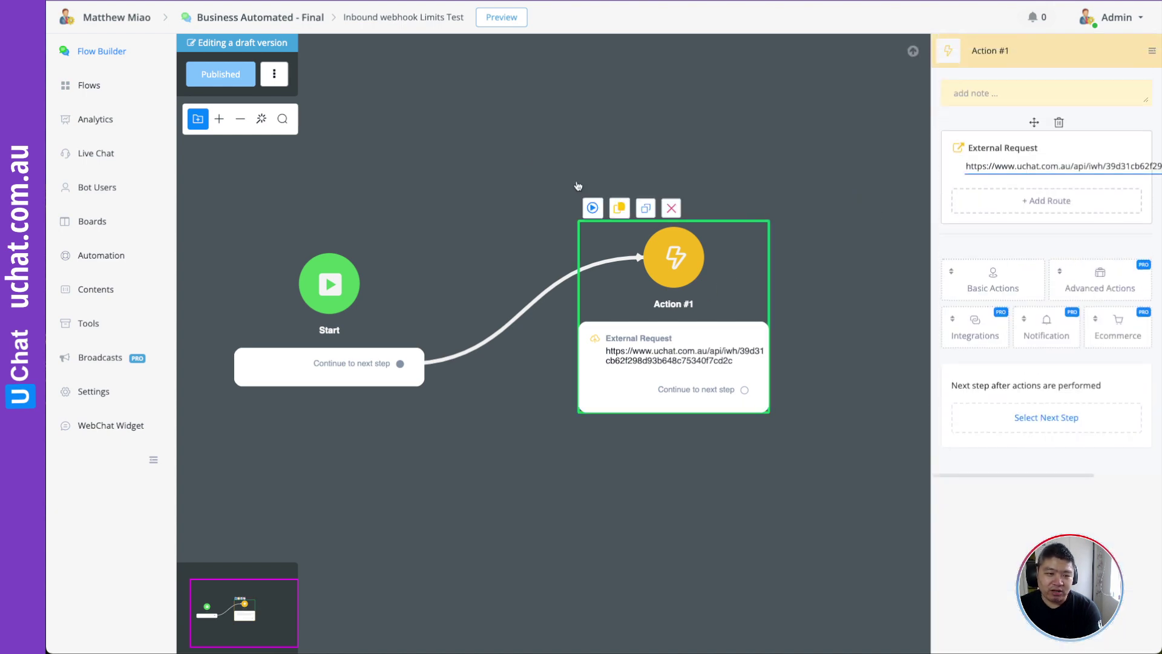
{"action": "left_click", "coordinate": [1023, 168]}
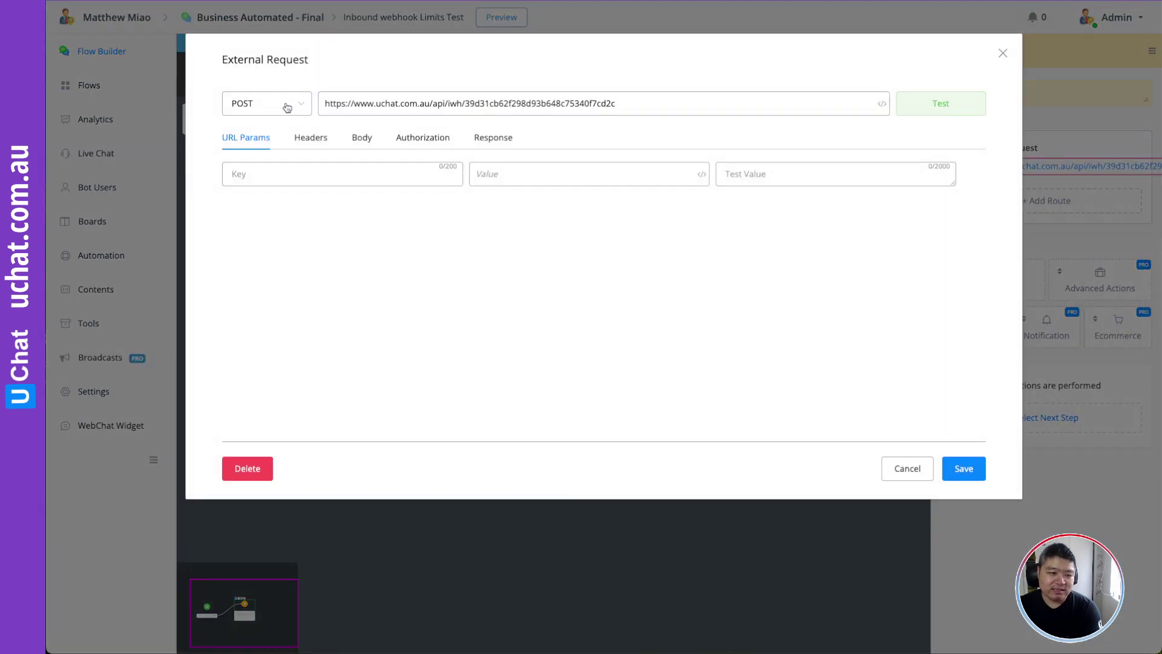
{"action": "left_click", "coordinate": [945, 107]}
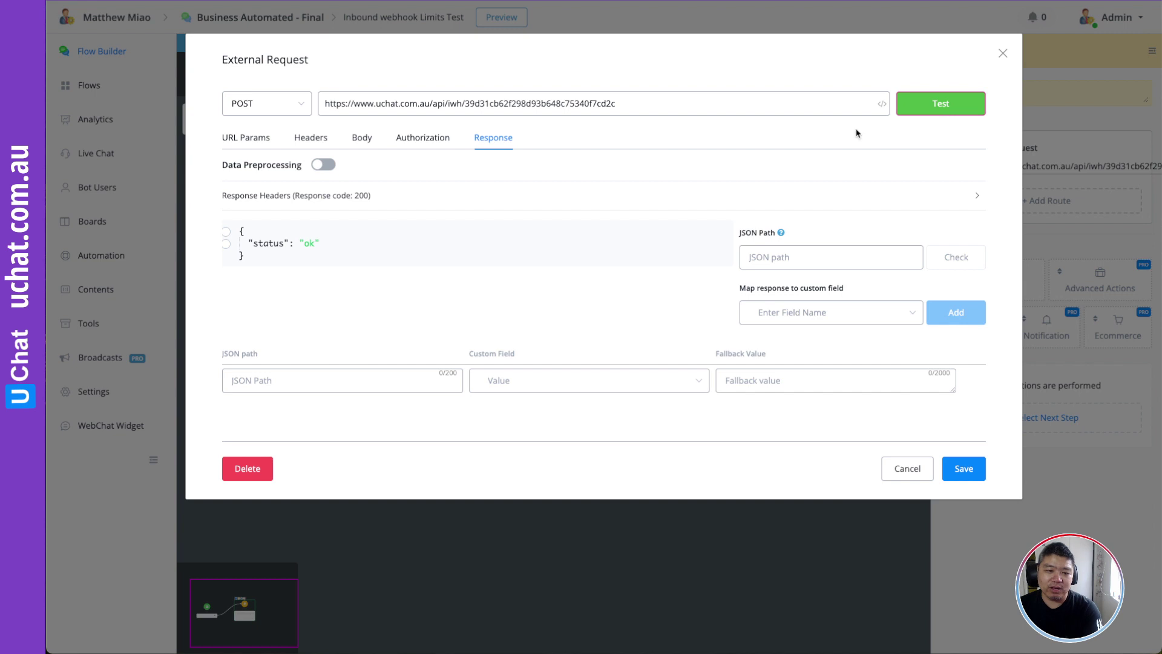
Expand the response headers of the tested request and examine the x-ratelimit-limit and x-ratelimit-remaining values
{"action": "left_click", "coordinate": [280, 195]}
{"action": "scroll", "coordinate": [380, 243], "scroll_direction": "down", "scroll_amount": 1}
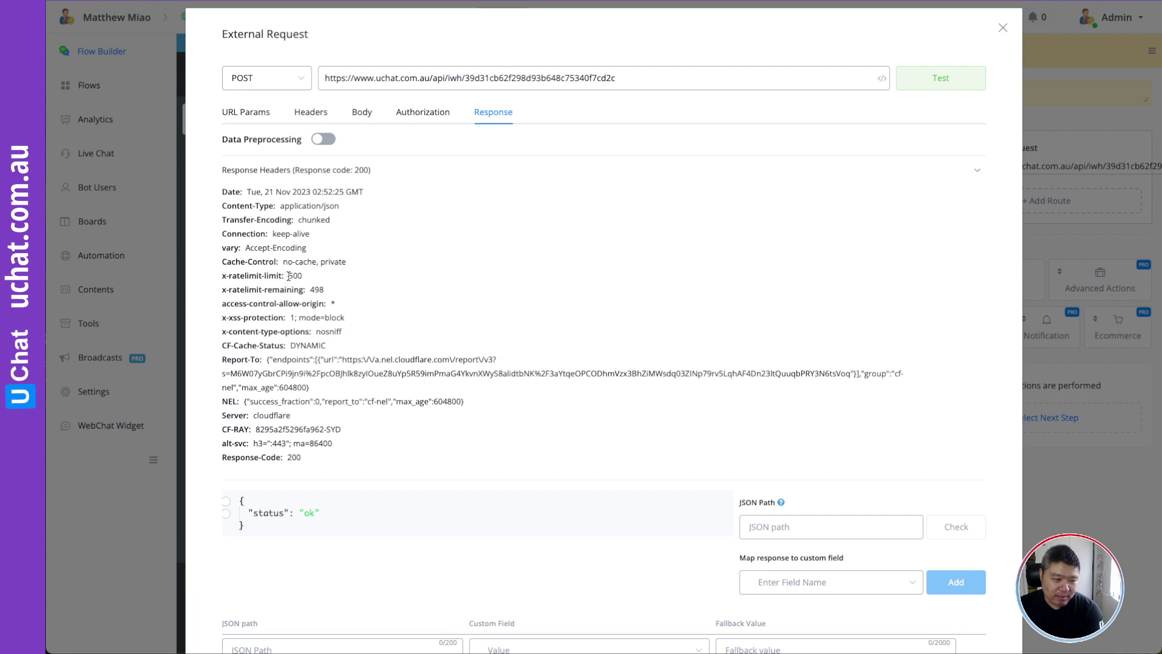
{"action": "left_click_drag", "start_coordinate": [287, 277], "coordinate": [309, 278]}
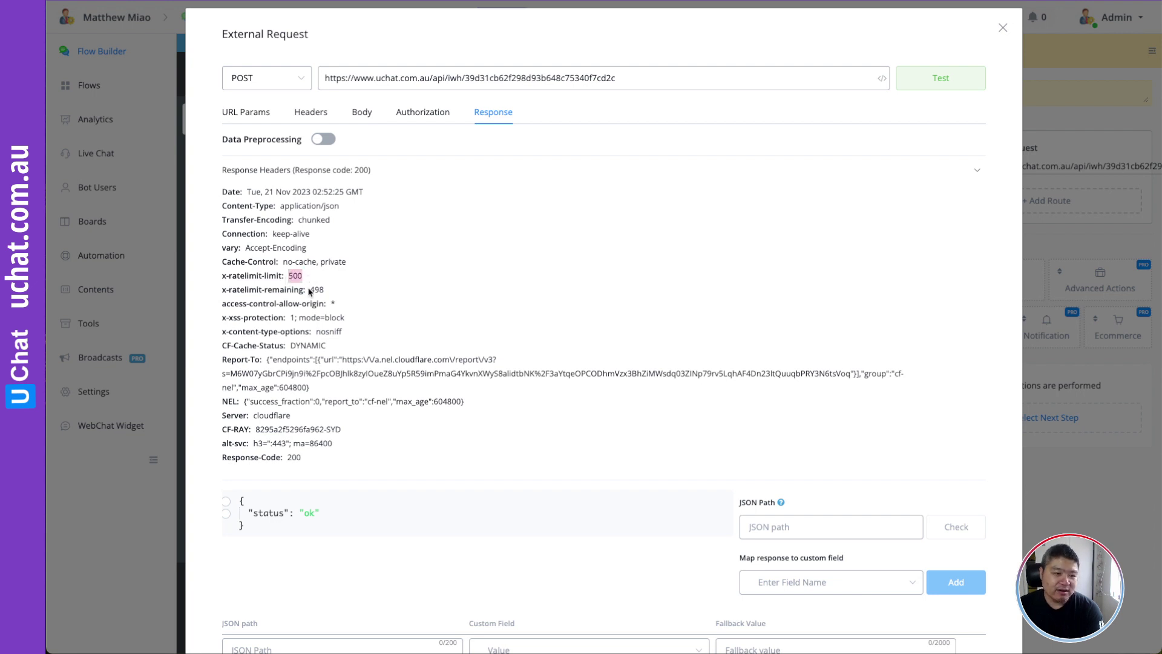
{"action": "left_click_drag", "start_coordinate": [309, 290], "coordinate": [322, 291]}
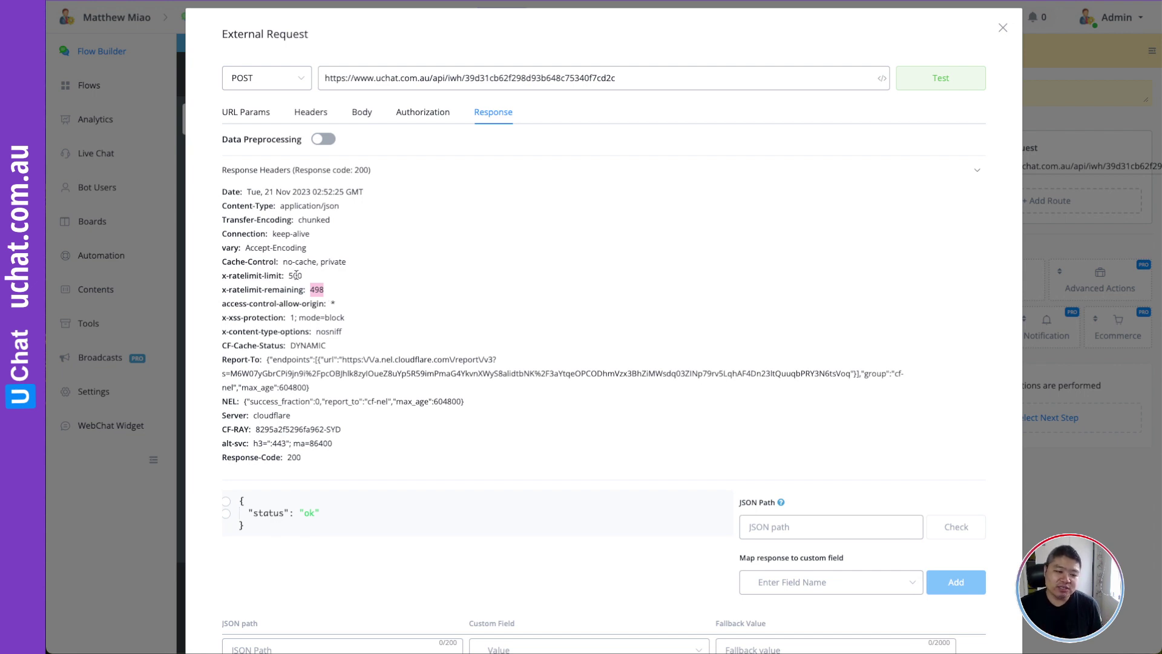
{"action": "left_click_drag", "start_coordinate": [288, 276], "coordinate": [305, 276]}
{"action": "left_click", "coordinate": [310, 288]}
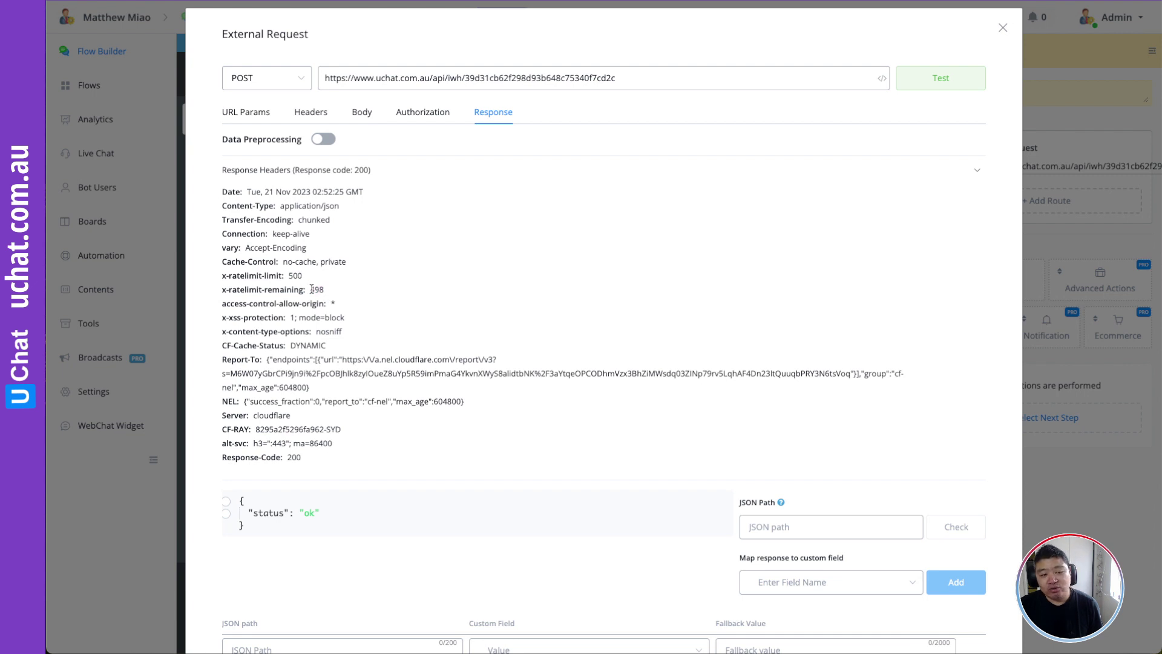
{"action": "left_click_drag", "start_coordinate": [311, 288], "coordinate": [325, 291]}
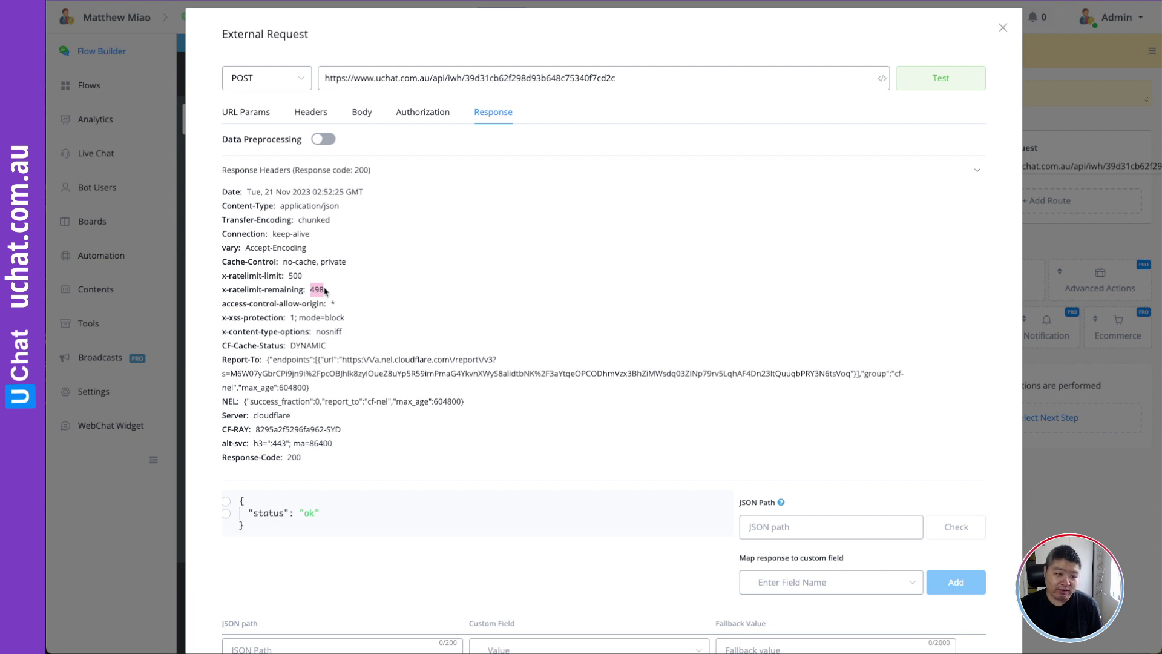
{"action": "left_click", "coordinate": [312, 289]}
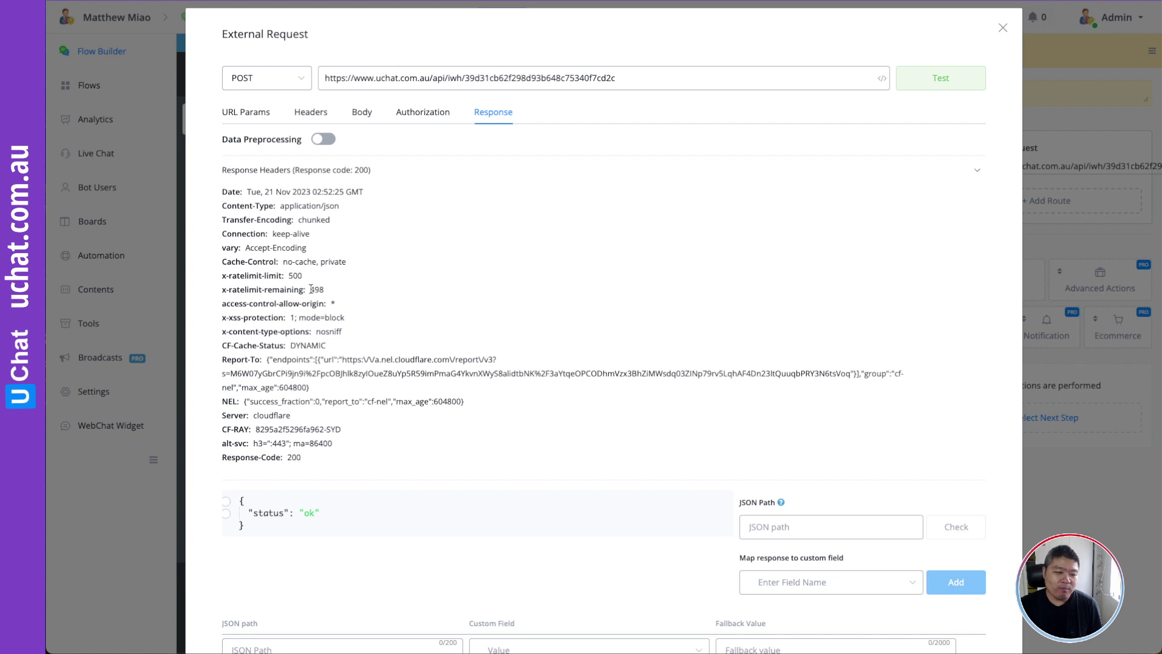
{"action": "left_click_drag", "start_coordinate": [310, 289], "coordinate": [325, 290]}
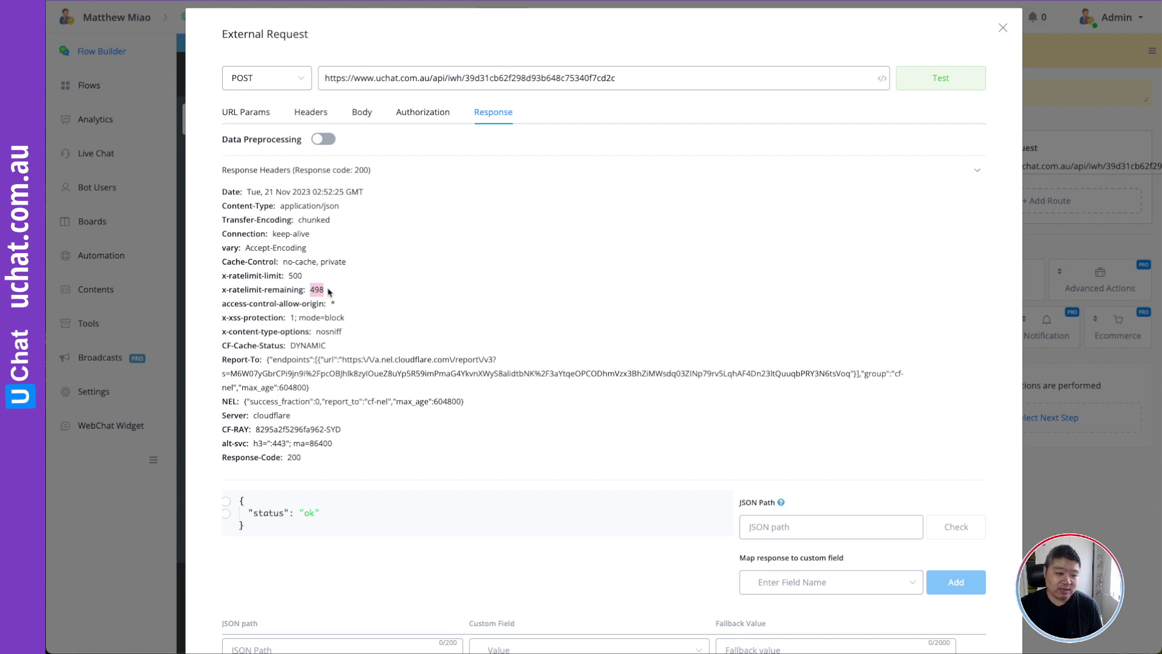